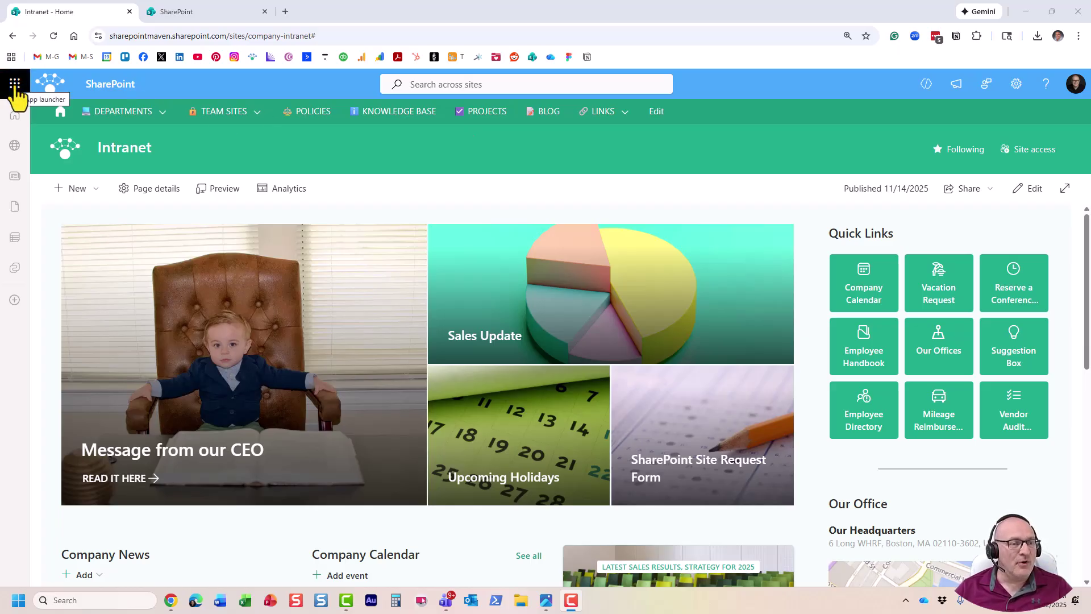
Open the Microsoft 365 app launcher over the Intranet home page.
left_click(15, 86)
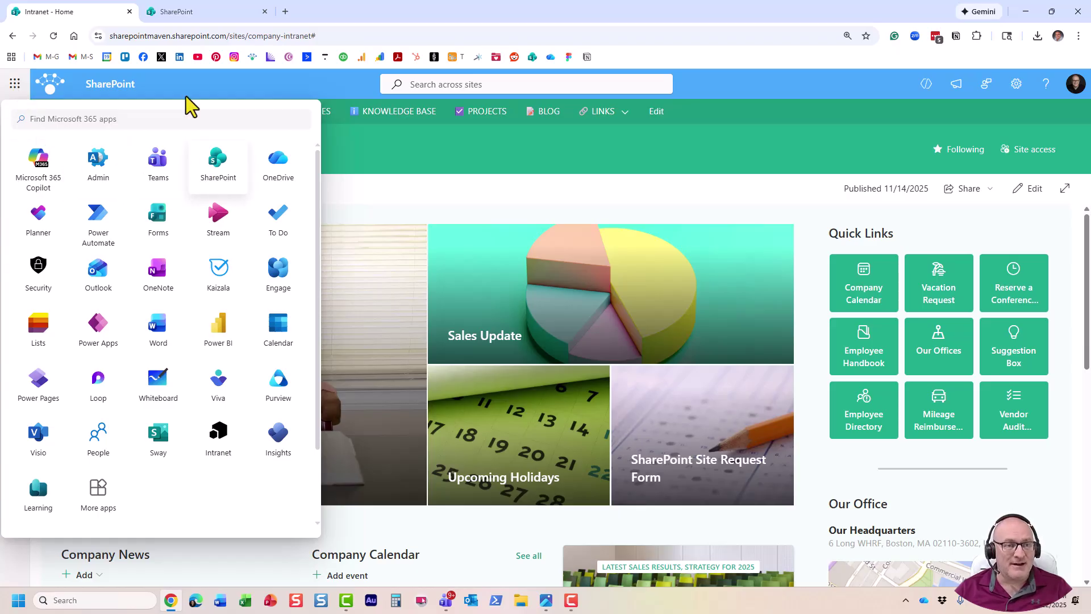
Open the SharePoint start page listing followed sites, recent sites and site news.
left_click(179, 13)
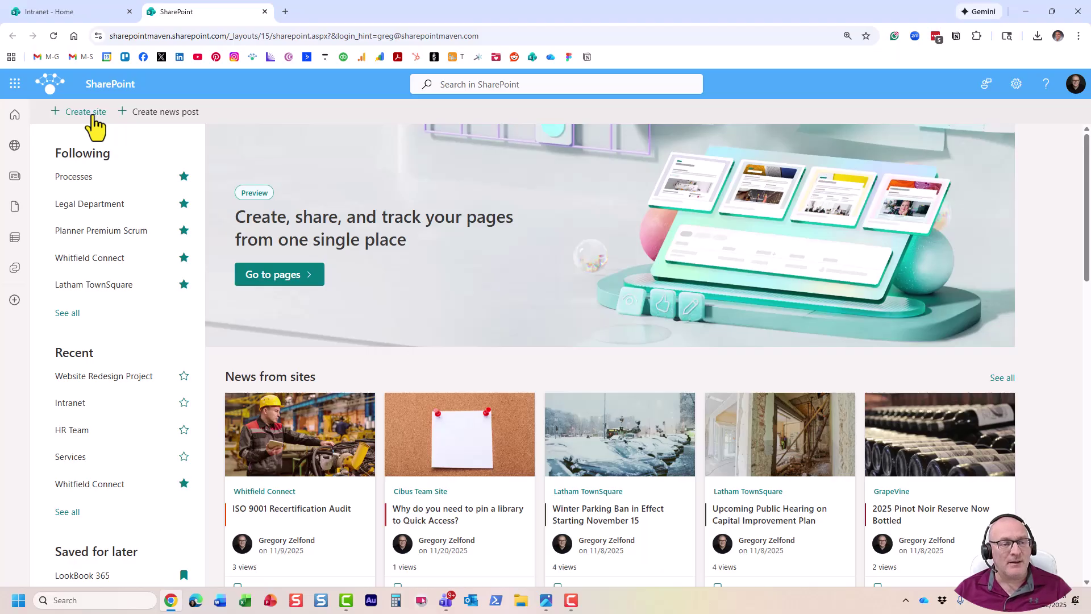
Start a new site, keep the site-type panel open, then return to the Intranet home page.
left_click(90, 117)
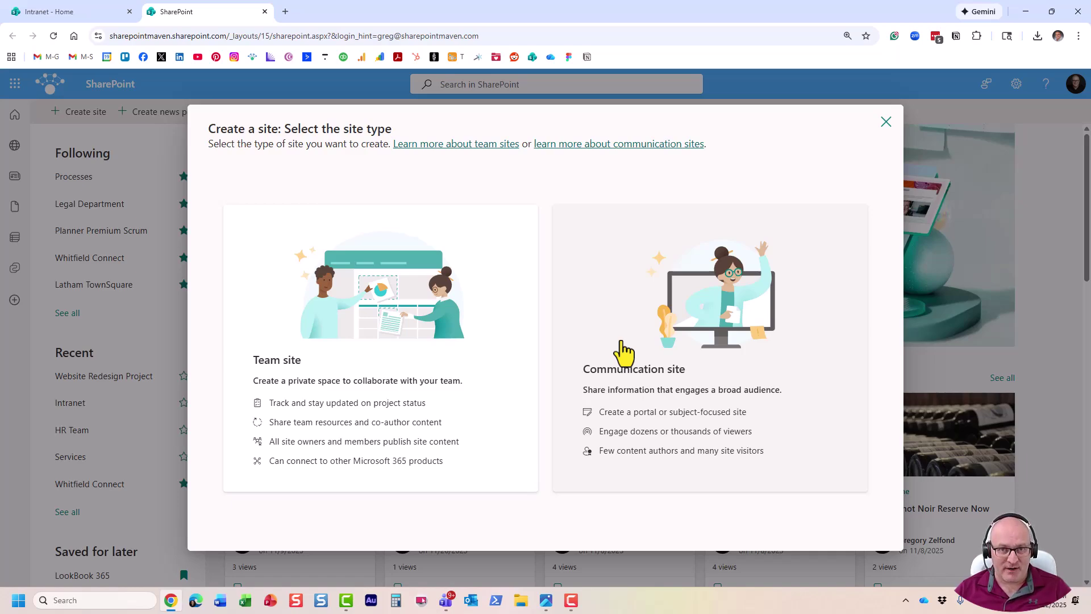
left_click(886, 122)
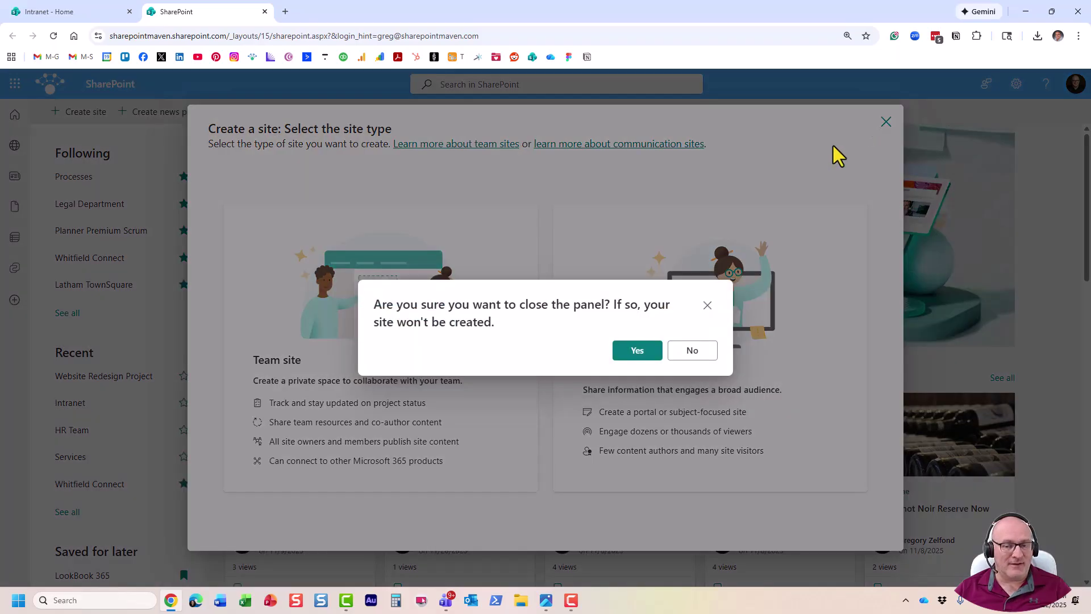
left_click(693, 352)
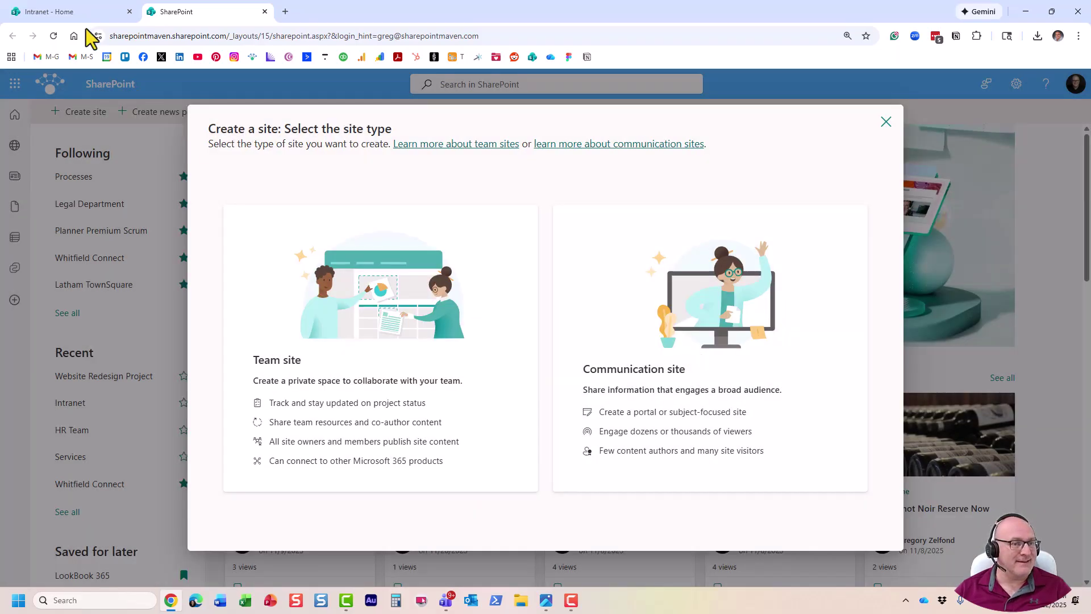
left_click(82, 16)
Dismiss the app launcher and open the Human Resources site from the Departments menu.
left_click(443, 142)
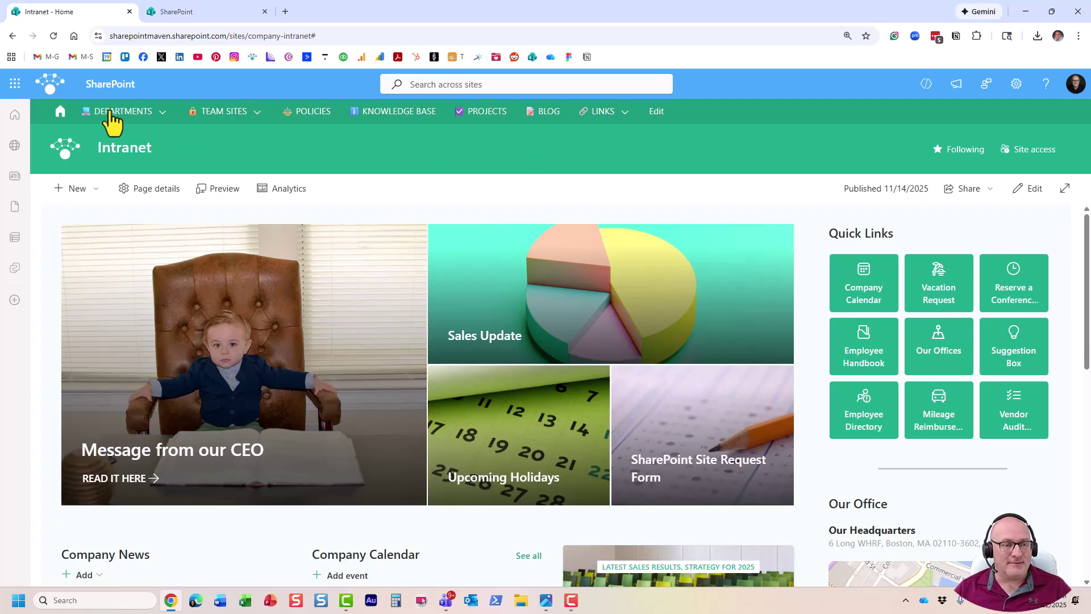
mouse_move(220, 115)
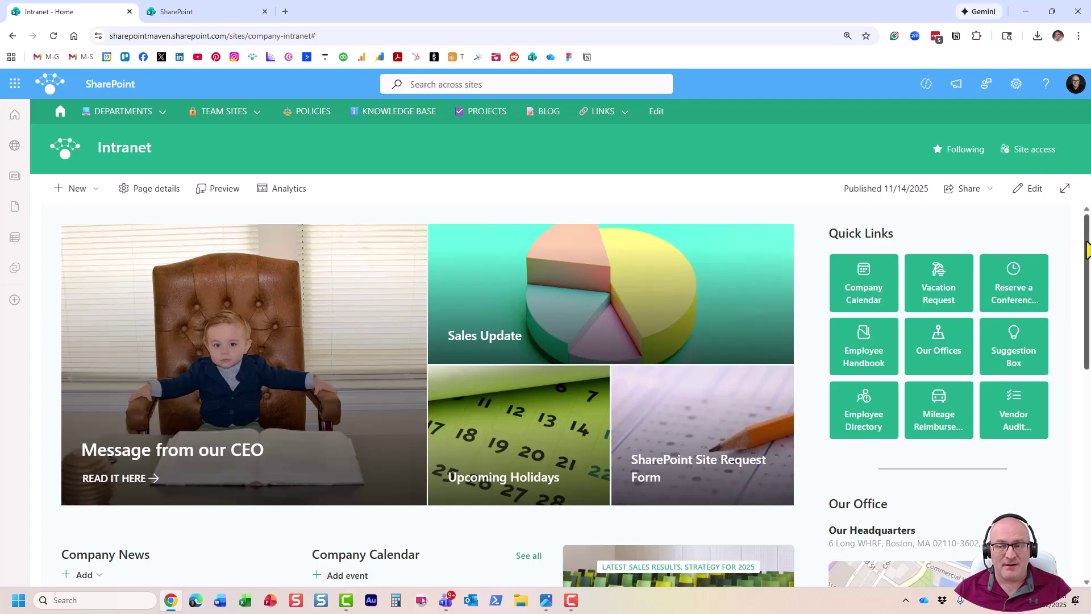
mouse_move(1086, 245)
left_mouse_down()
mouse_move(1086, 331)
mouse_move(1079, 224)
left_mouse_up()
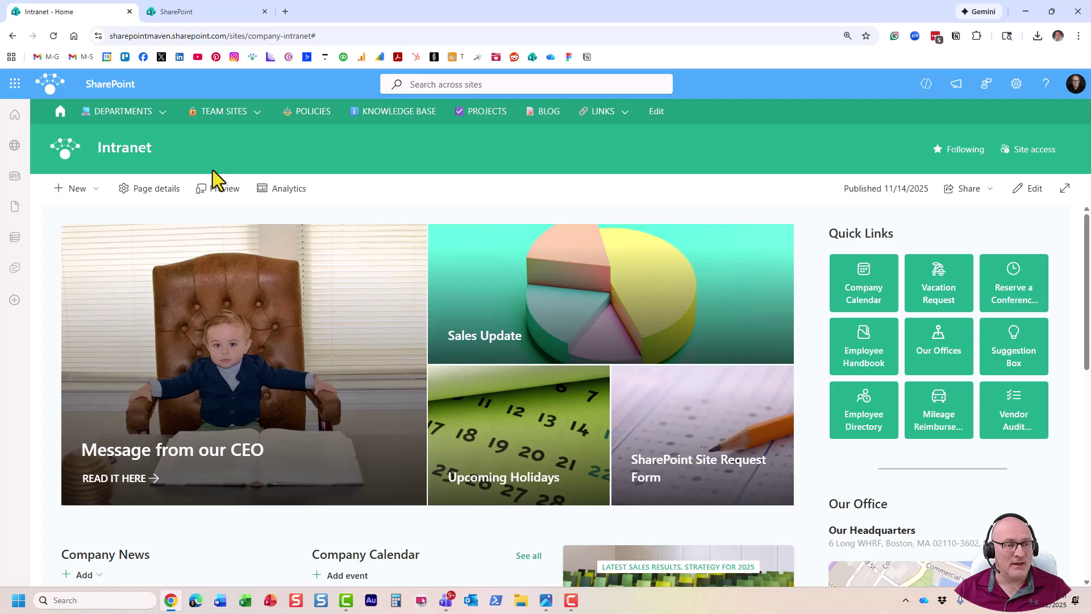
left_click(134, 113)
left_click(139, 183)
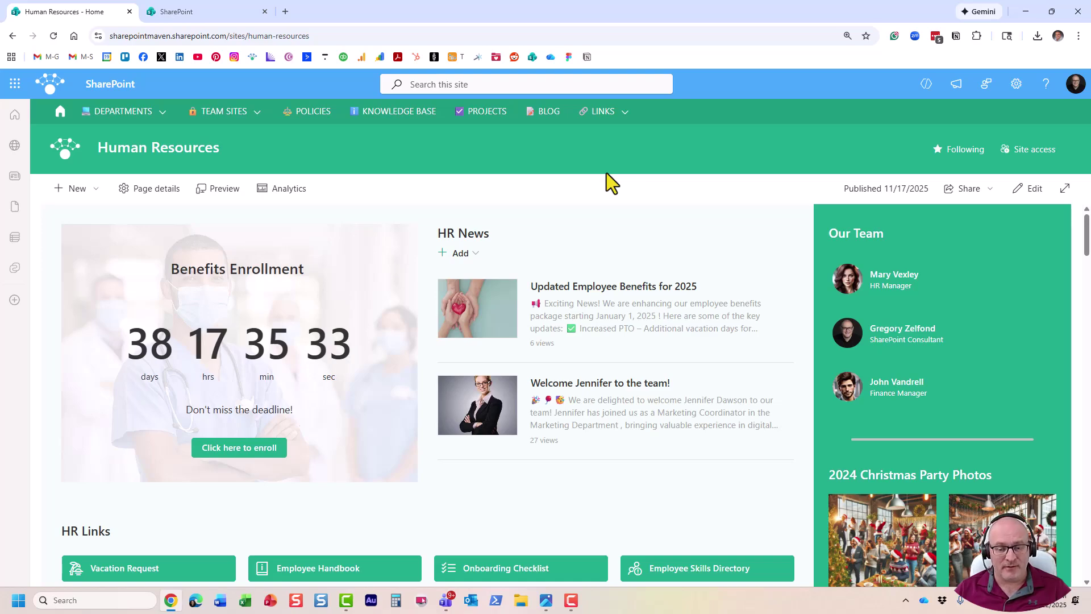
Open the Accounting site from Departments and scroll through its links, help and contact content.
left_click(140, 113)
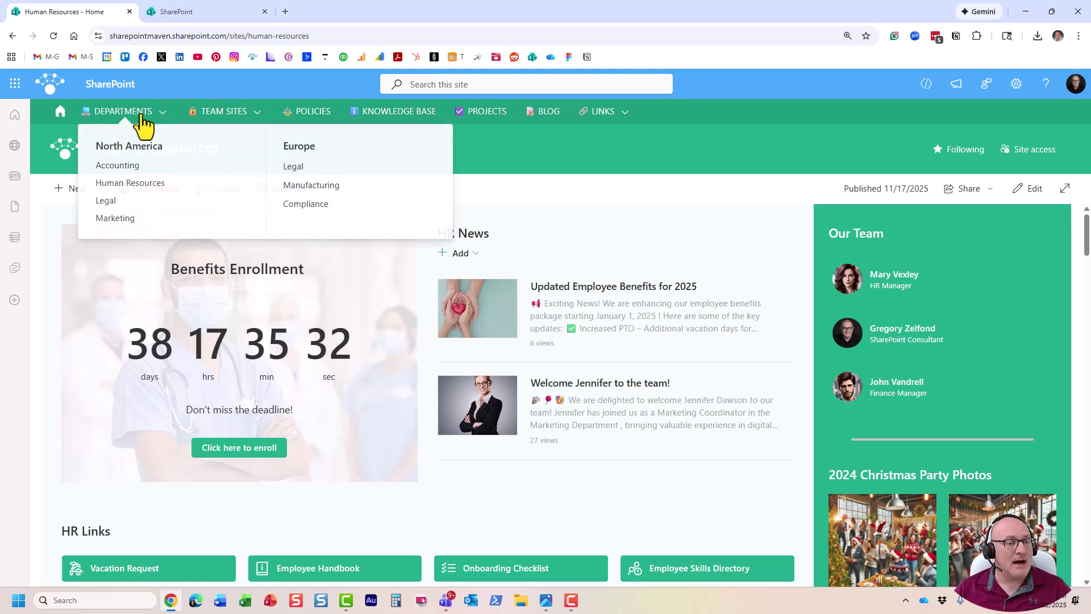
left_click(134, 168)
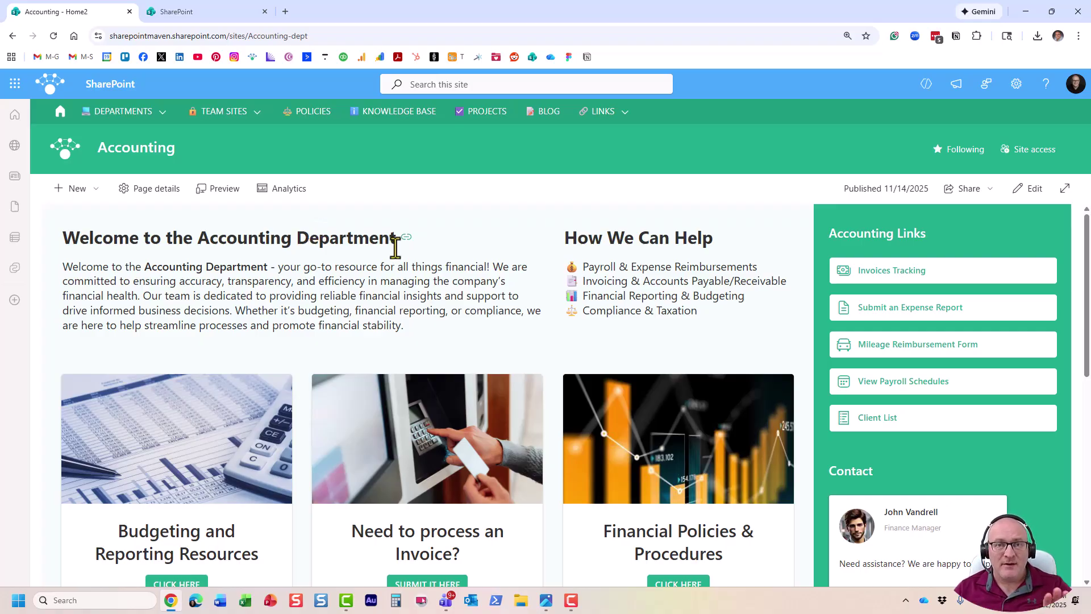
scroll(403, 350, "down", 1)
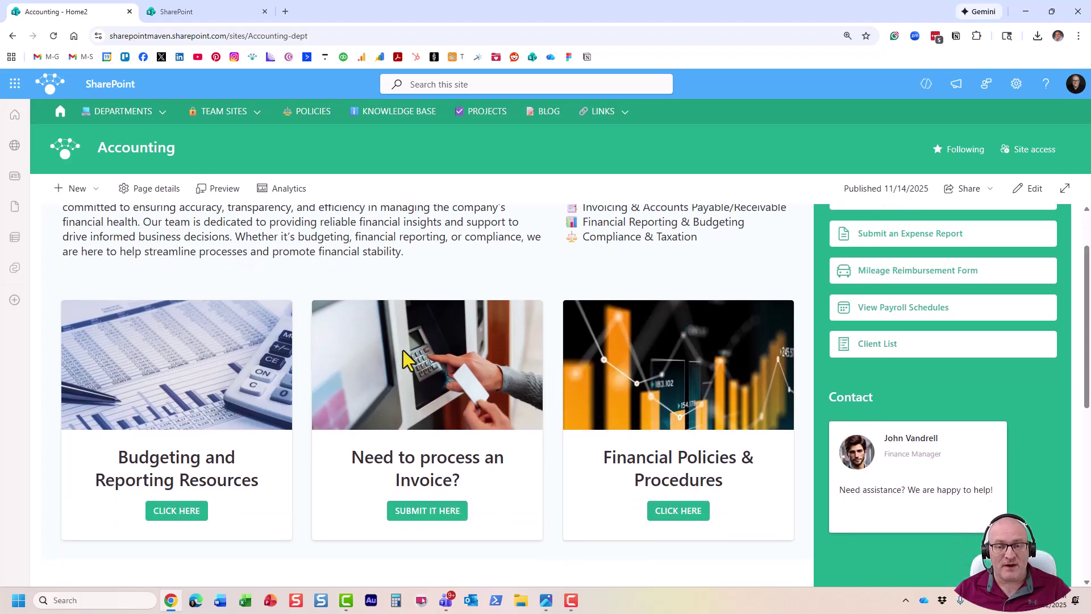
scroll(403, 347, "down", 1)
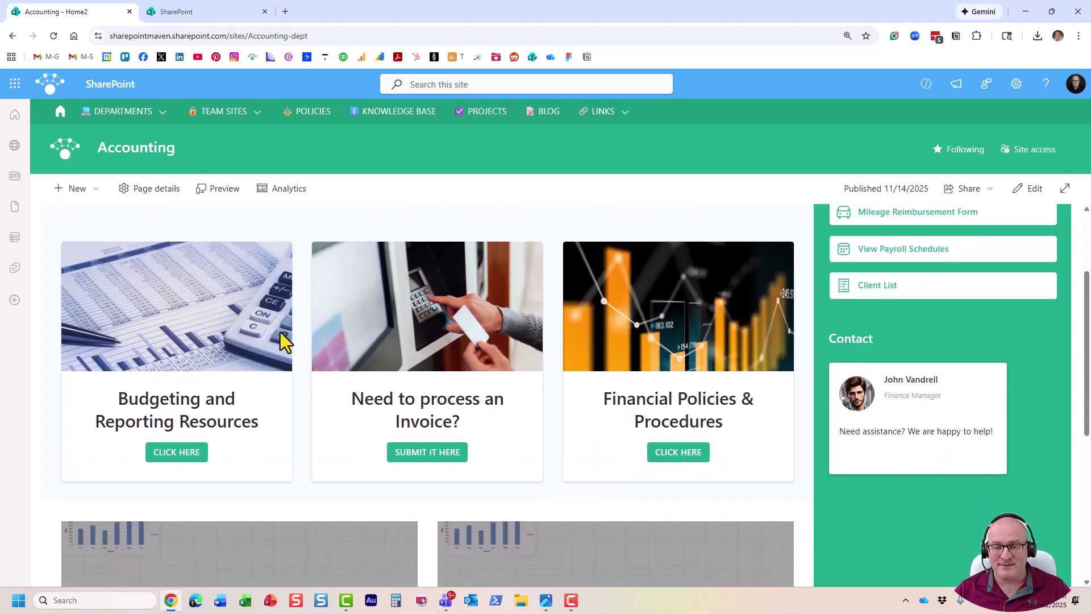
scroll(489, 329, "up", 1)
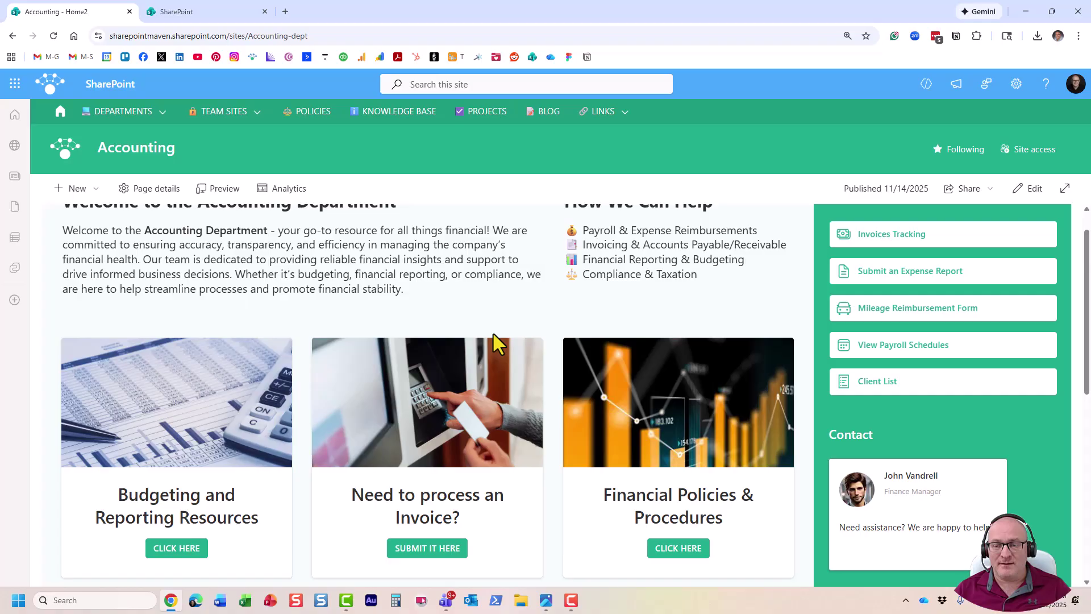
scroll(498, 343, "up", 1)
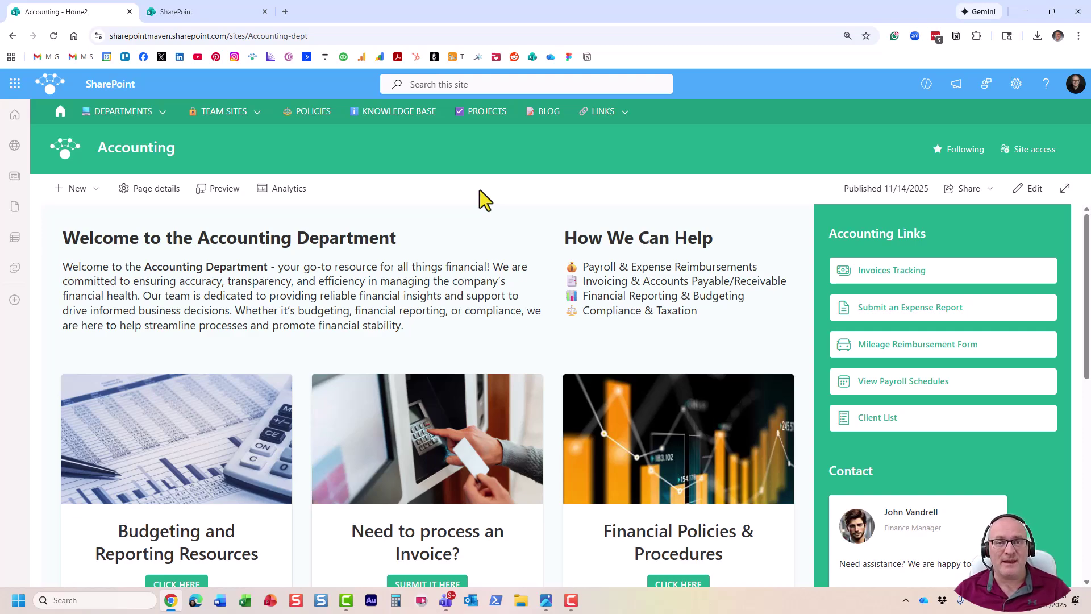
Glance at the site-type choices, then open the HR site from the Team Sites menu.
left_click(203, 12)
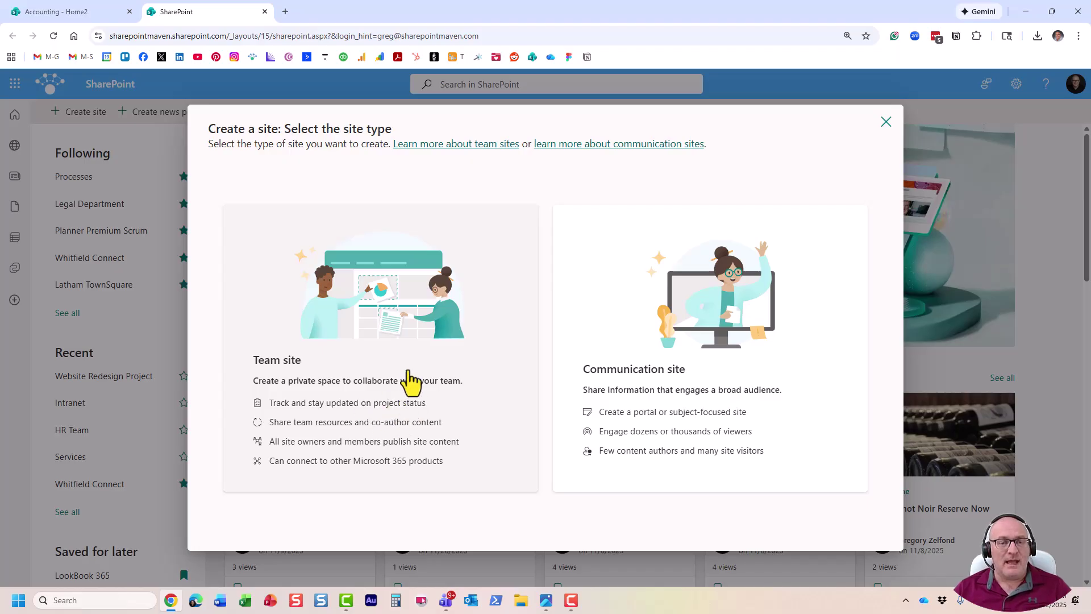
left_click(45, 11)
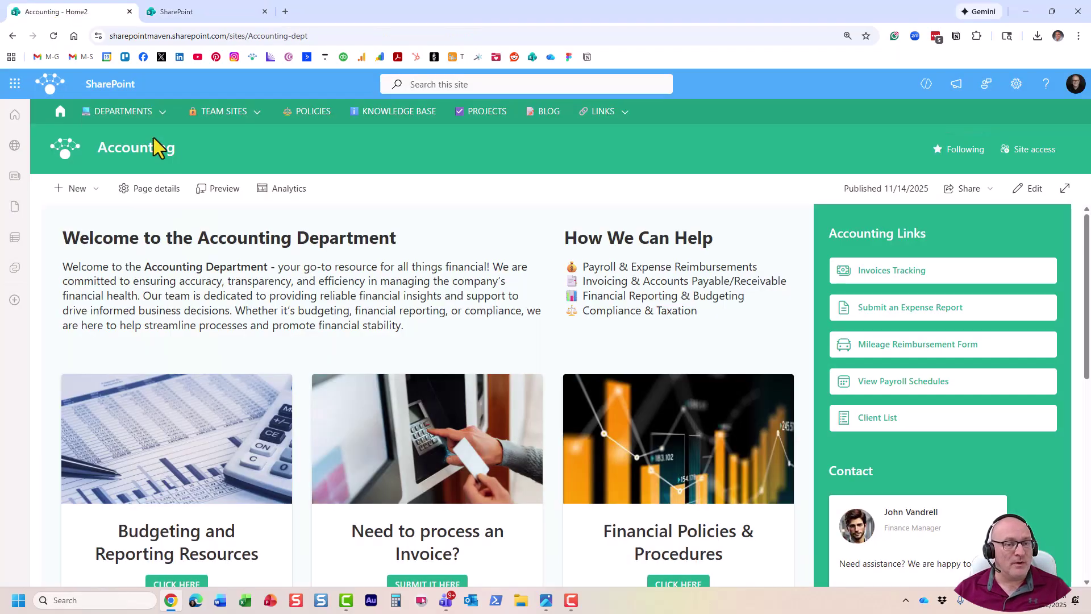
mouse_move(230, 118)
left_click(398, 148)
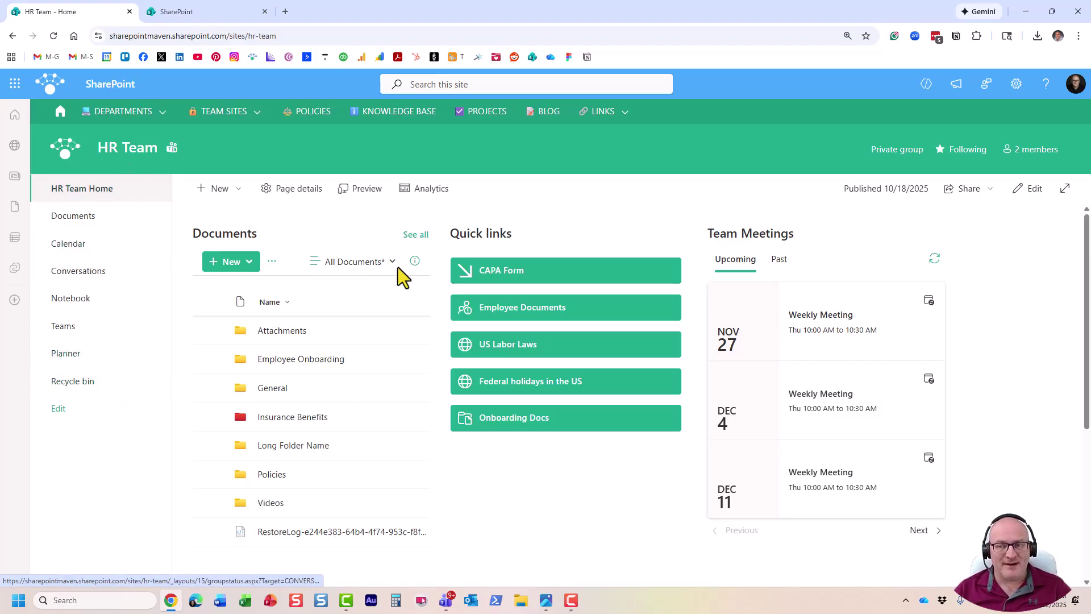
Highlight the HR Team's Private group label and view its group membership list.
left_click_drag(868, 151, 921, 151)
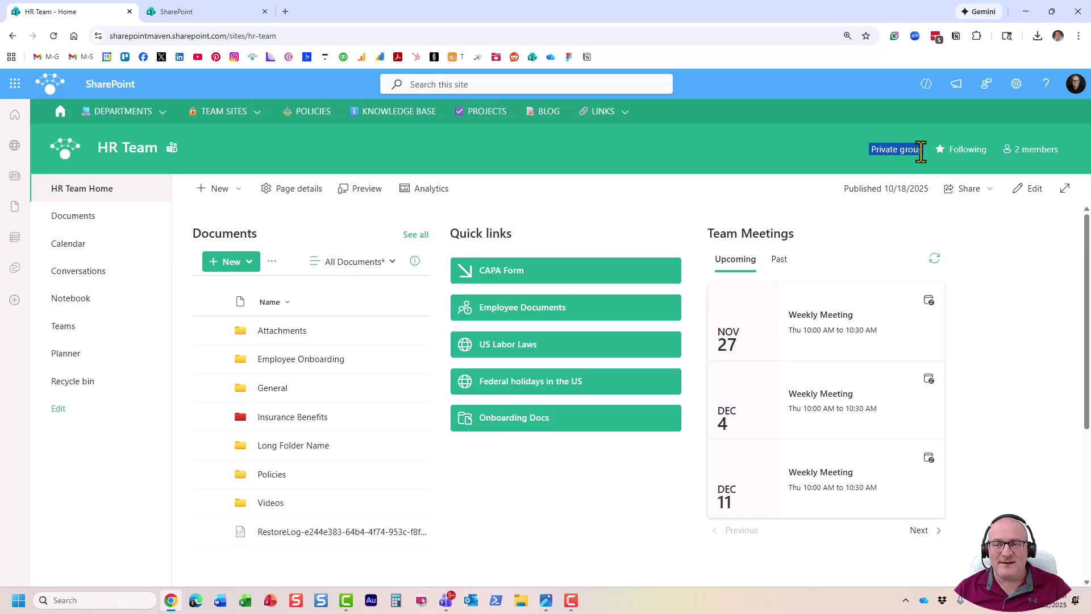
left_click(1040, 152)
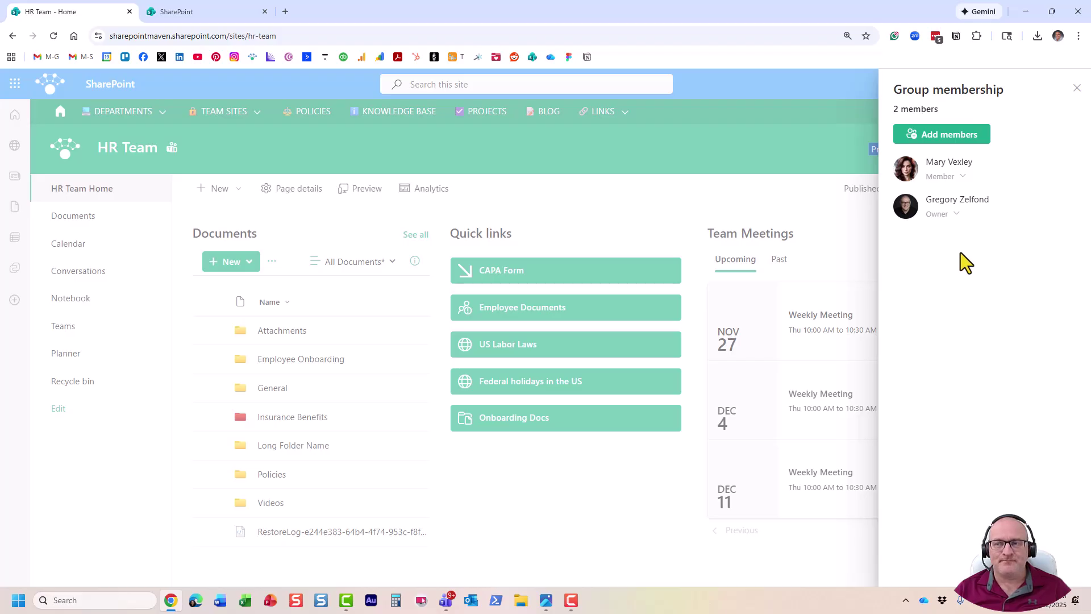
left_click(1077, 88)
left_click(756, 154)
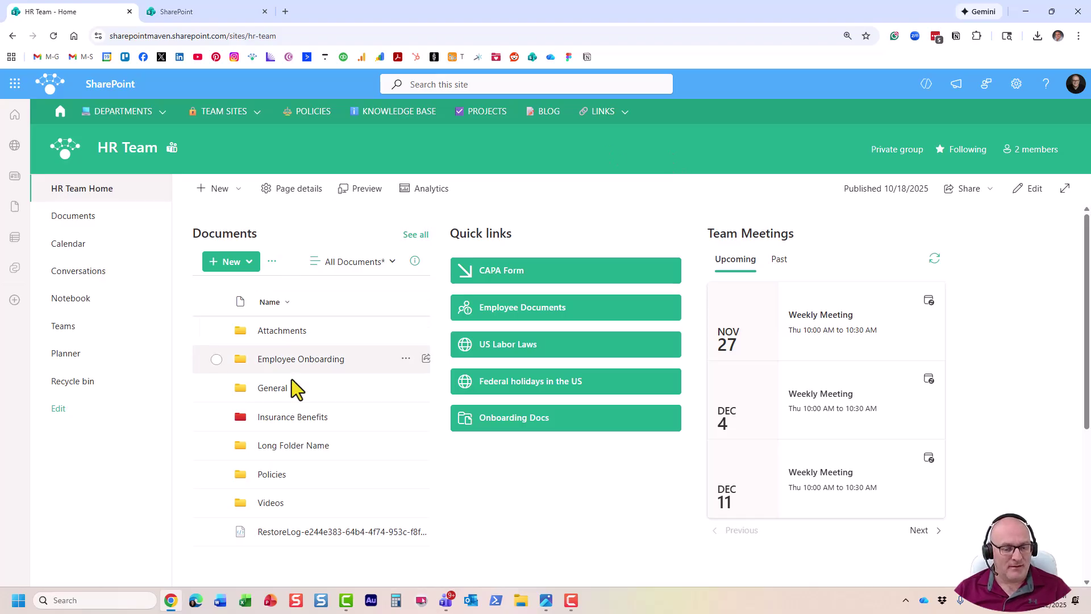
left_click(546, 599)
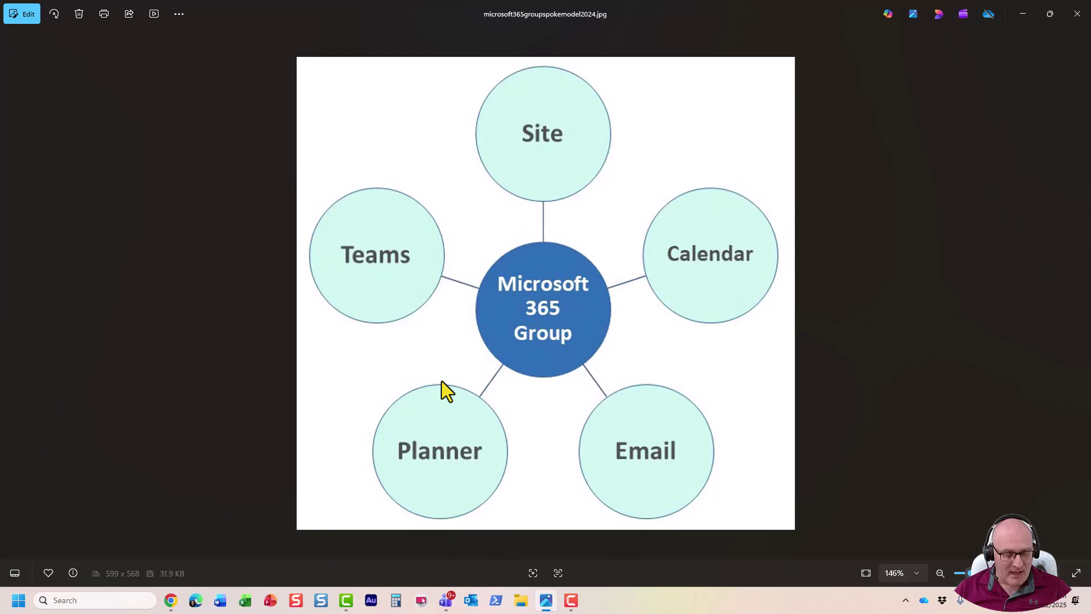
scroll(441, 381, "down", 2)
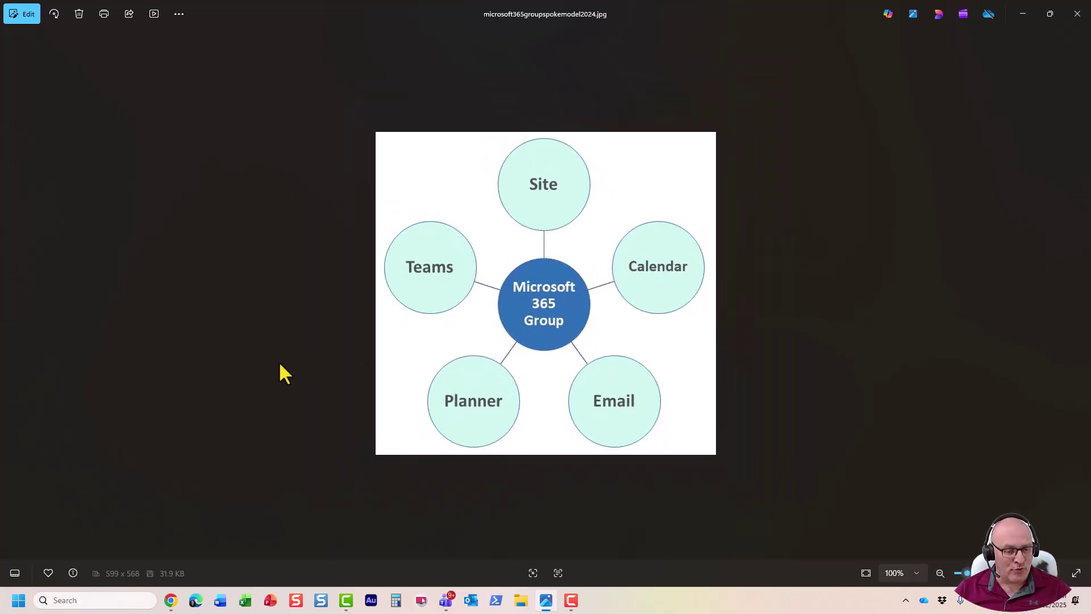
left_click(171, 601)
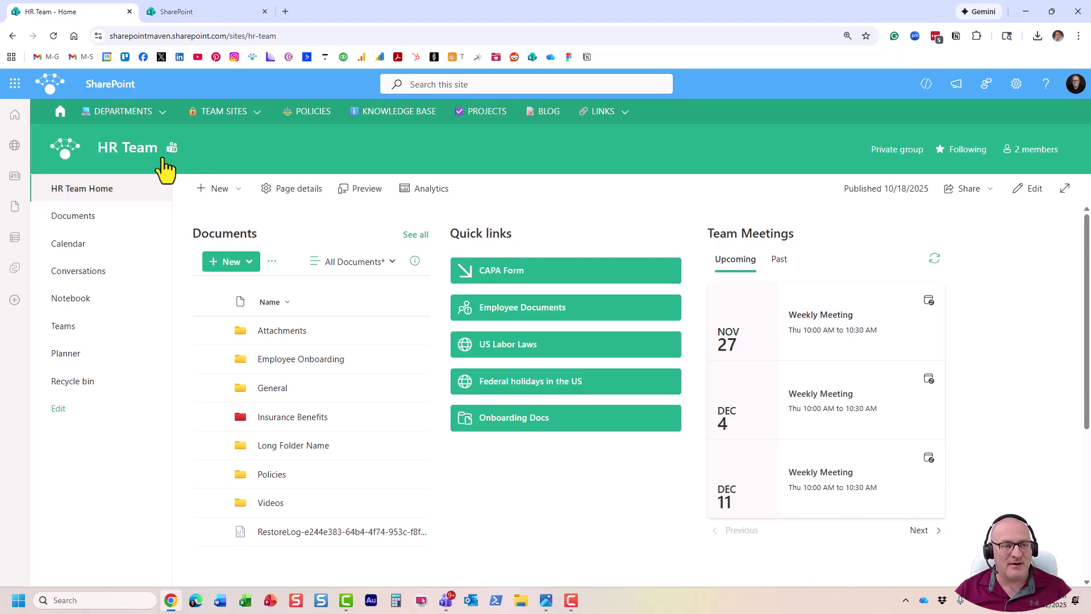
Check the HR Team's two members, then open the group calendar in a new Outlook tab.
left_click(1029, 160)
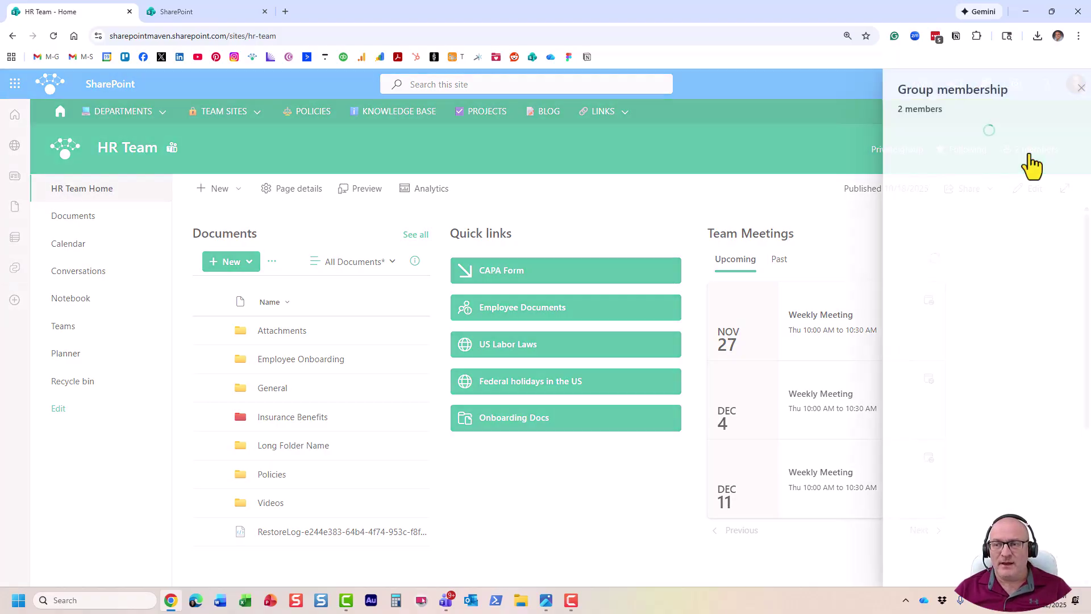
left_click(1077, 88)
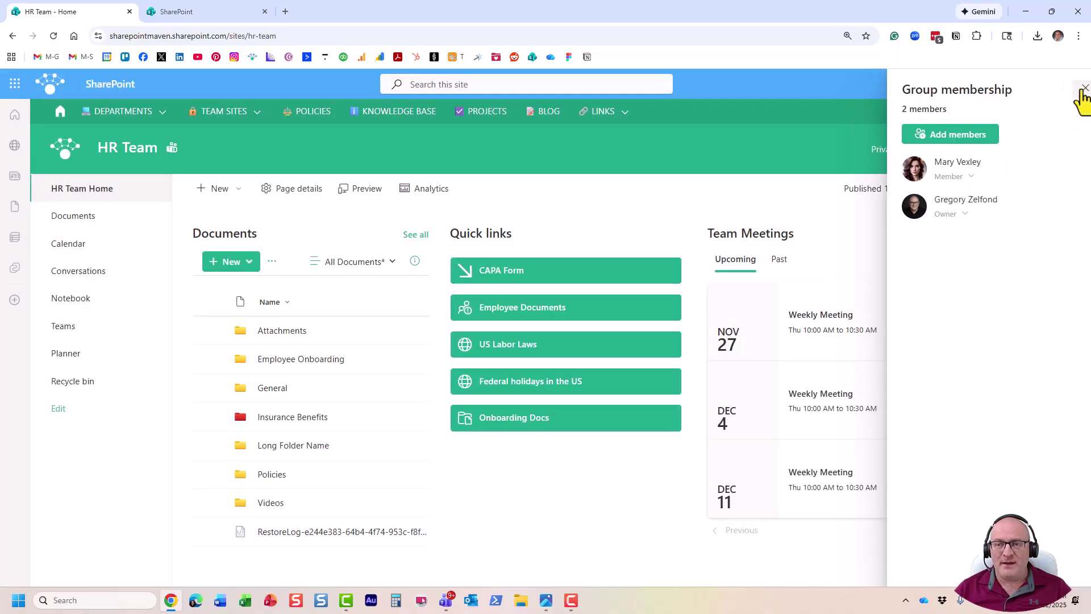
right_click(71, 255)
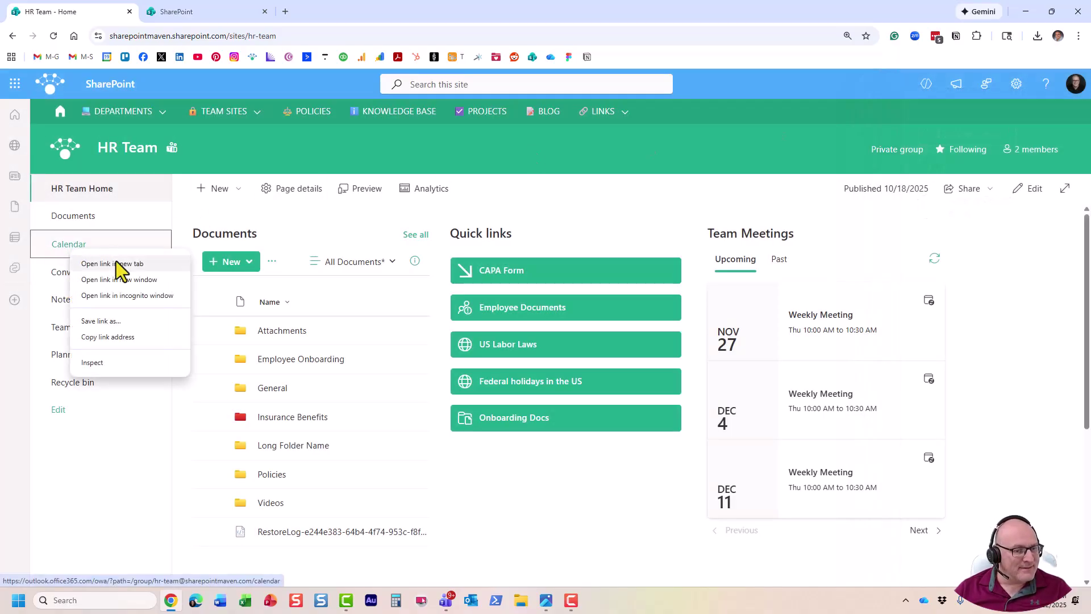
left_click(116, 263)
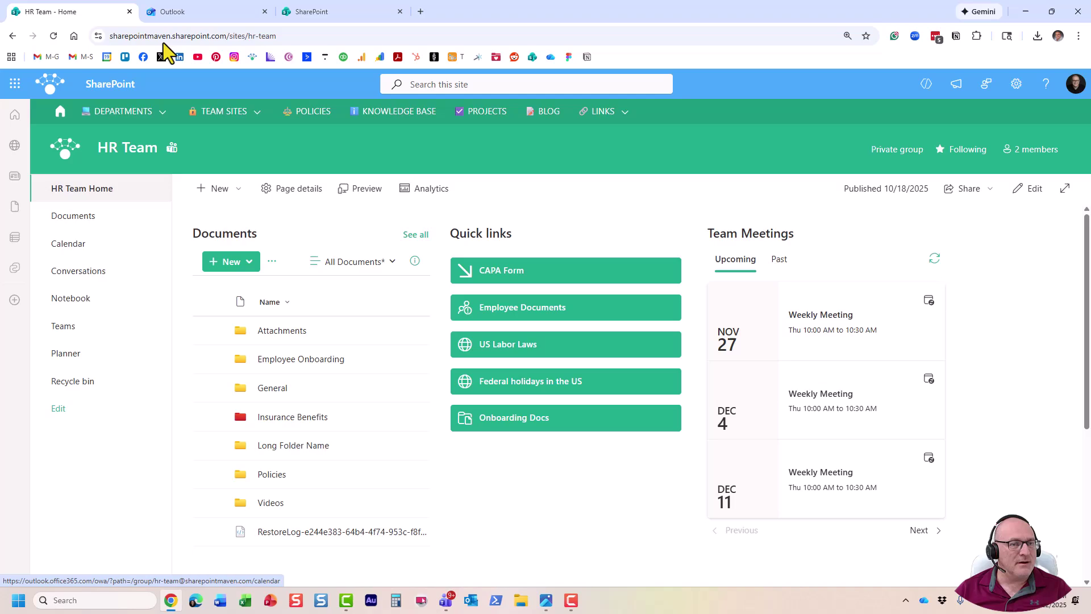
left_click(176, 13)
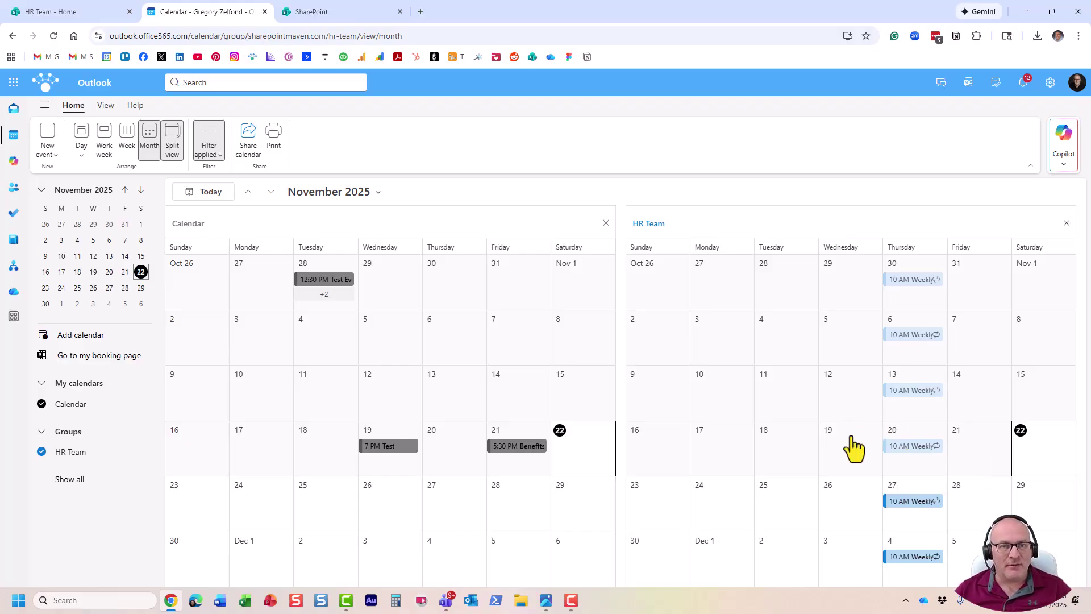
Return to the HR Team site and open its Planner in a new tab.
left_click(77, 9)
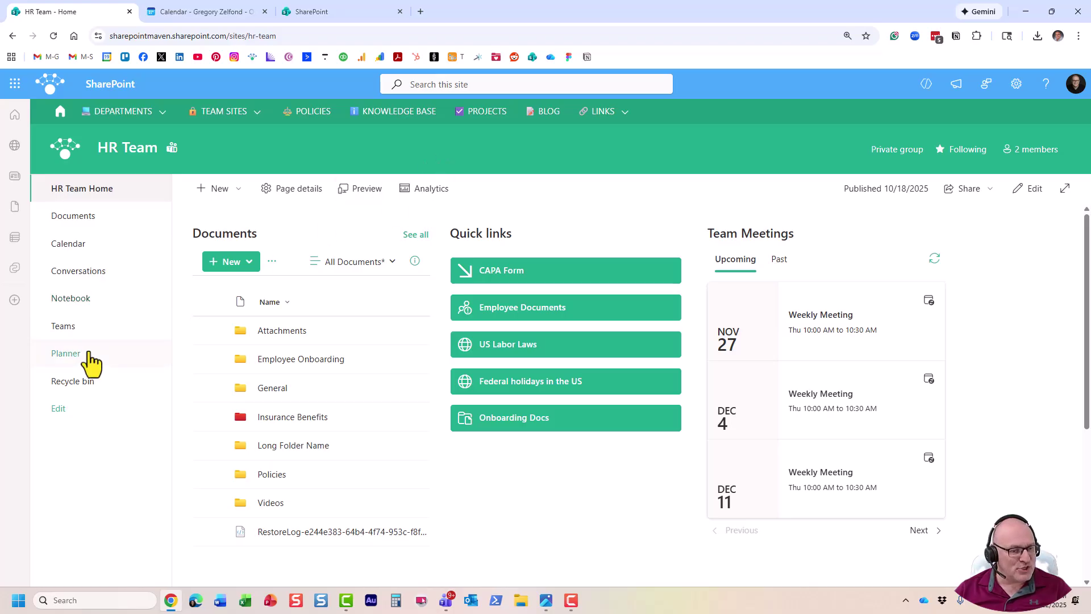
right_click(71, 363)
left_click(125, 374)
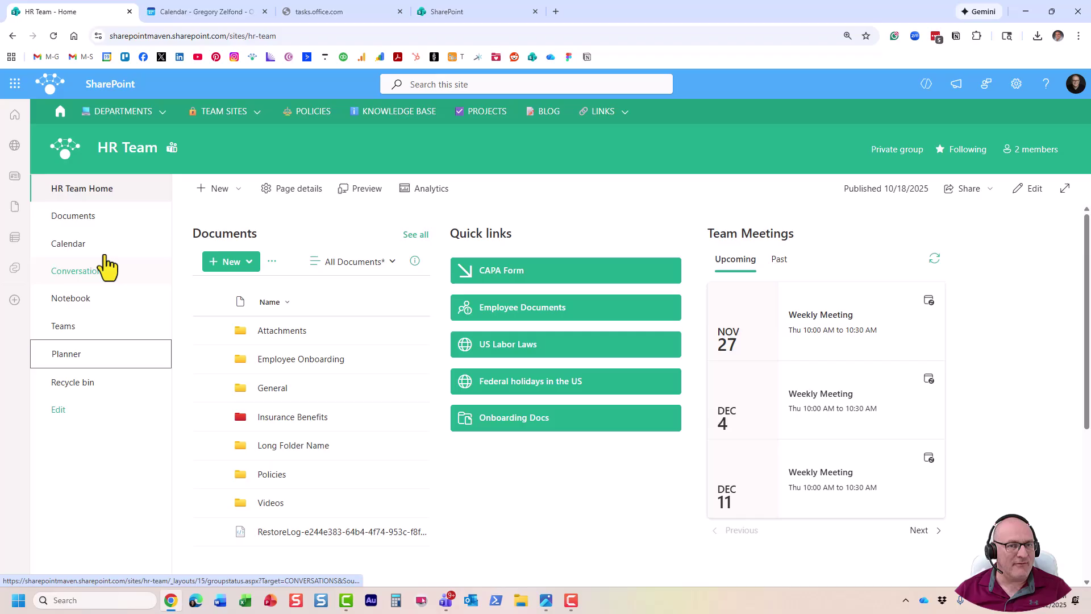
Switch to the Planner tab and reload the HR Team plan after the connection error.
left_click(317, 13)
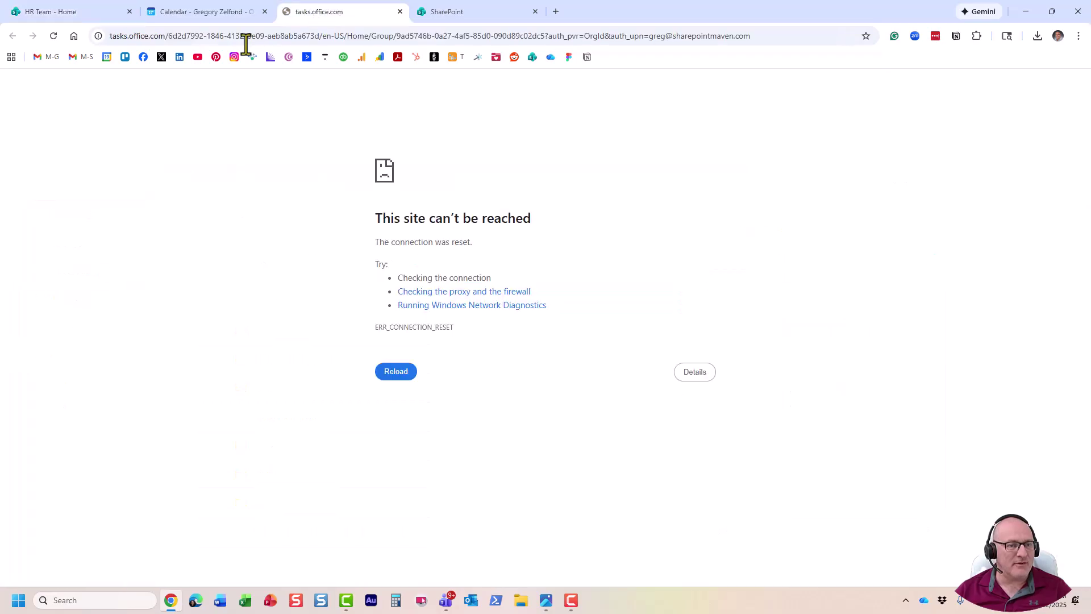
left_click(55, 36)
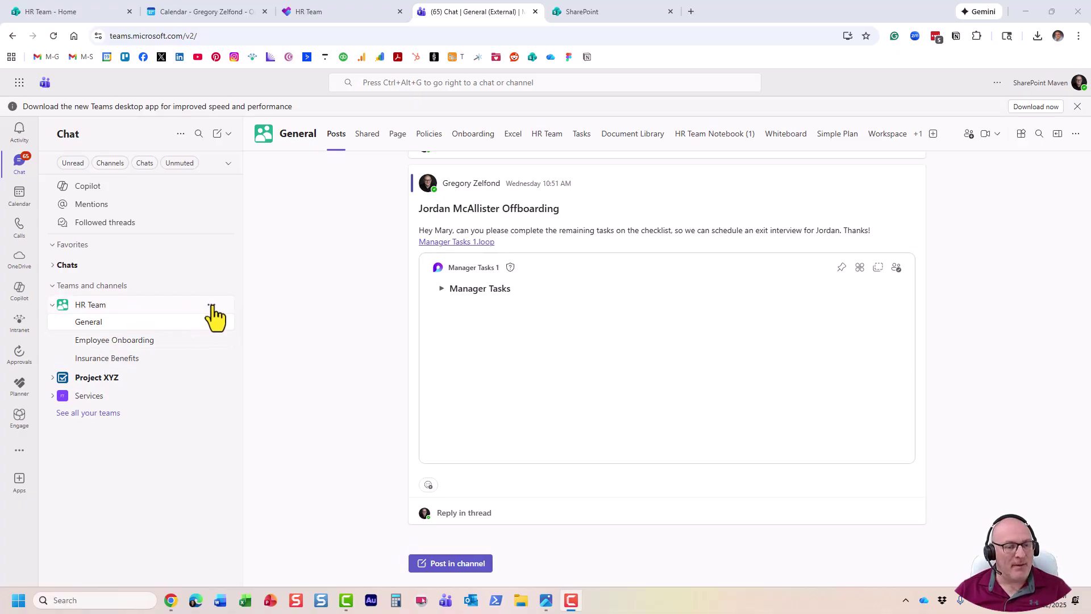
Open Manage team for HR Team and expand Members and guests to show its owner and member.
left_click(211, 305)
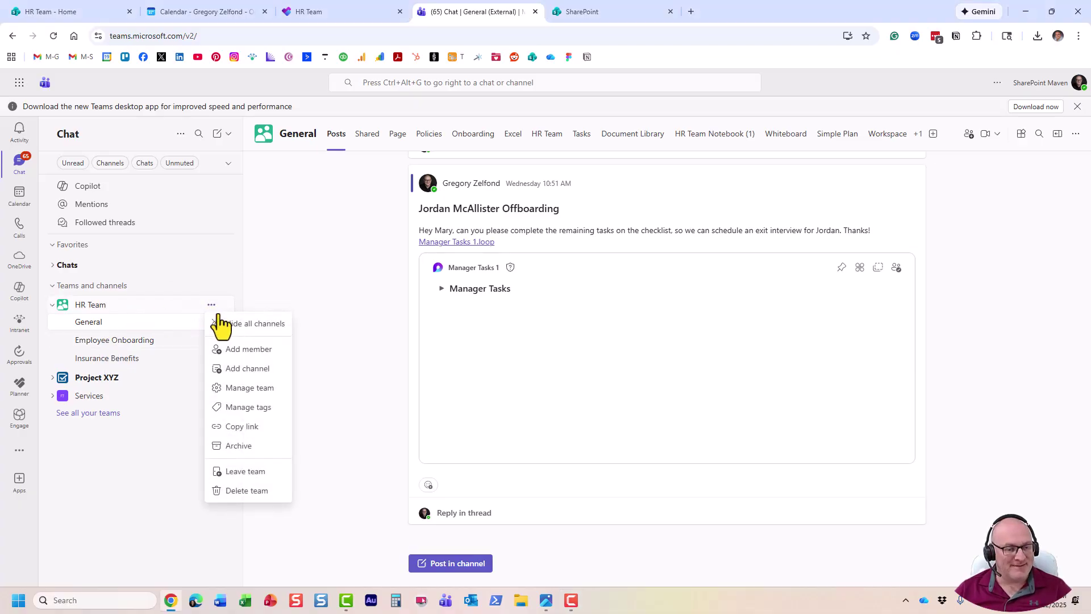
left_click(250, 388)
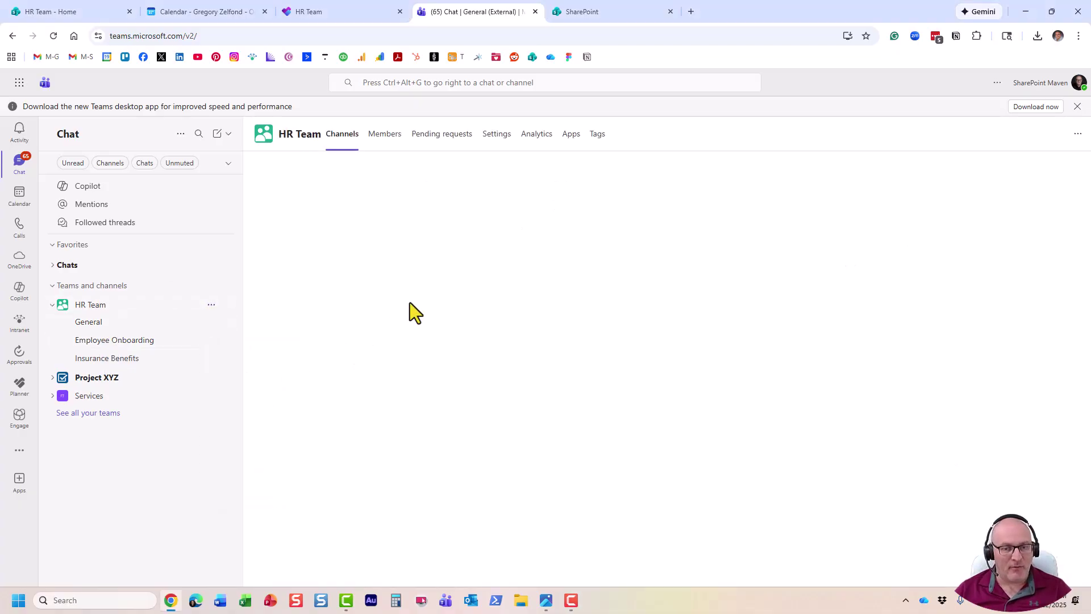
left_click(385, 137)
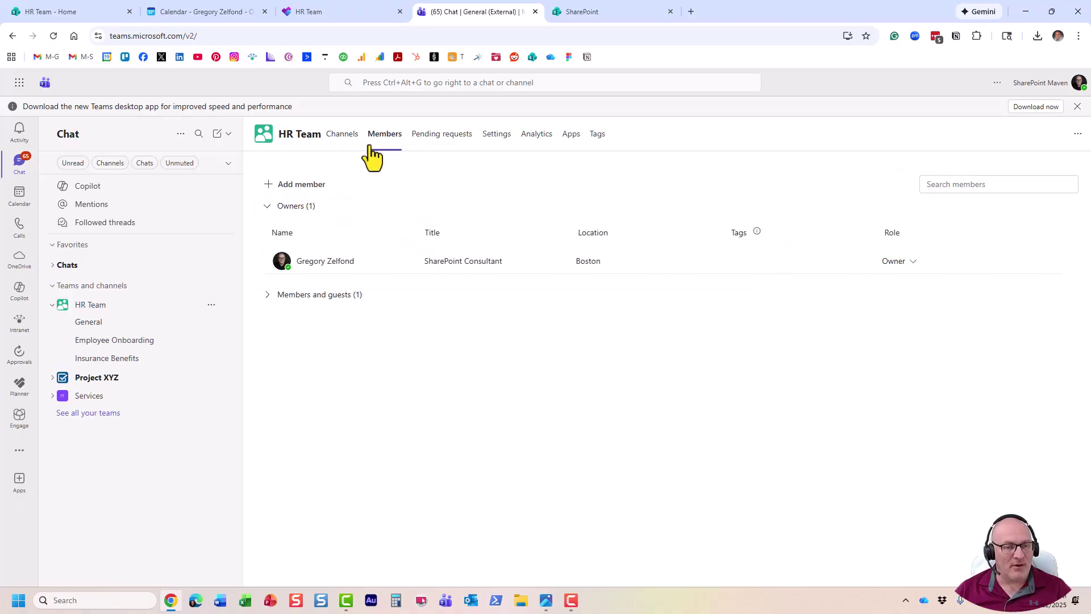
left_click(267, 296)
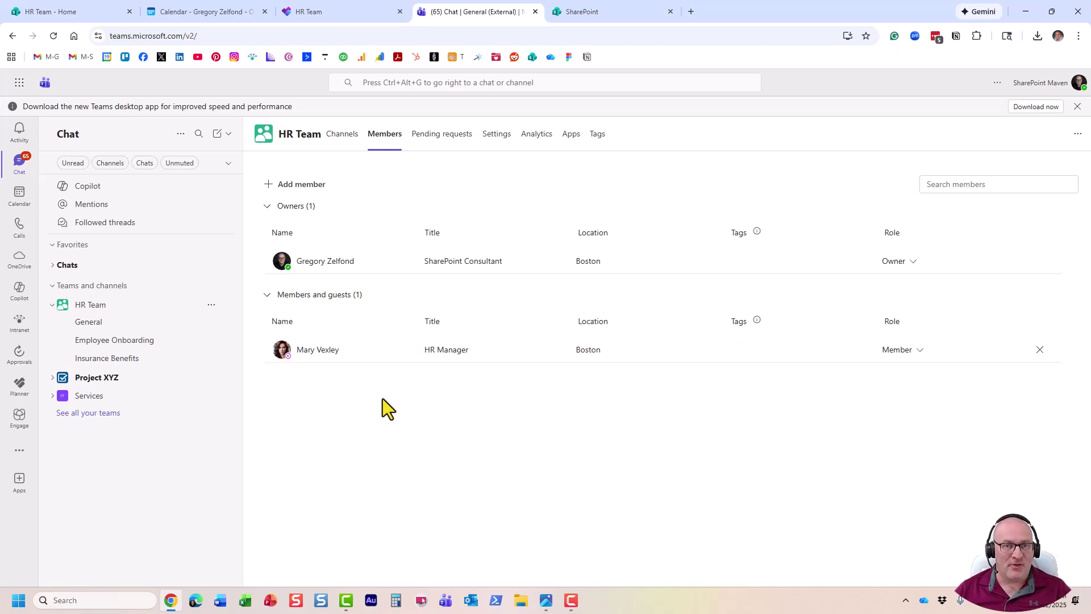
Bring the Microsoft 365 Group diagram in Photos back to the front.
key("alt+Tab")
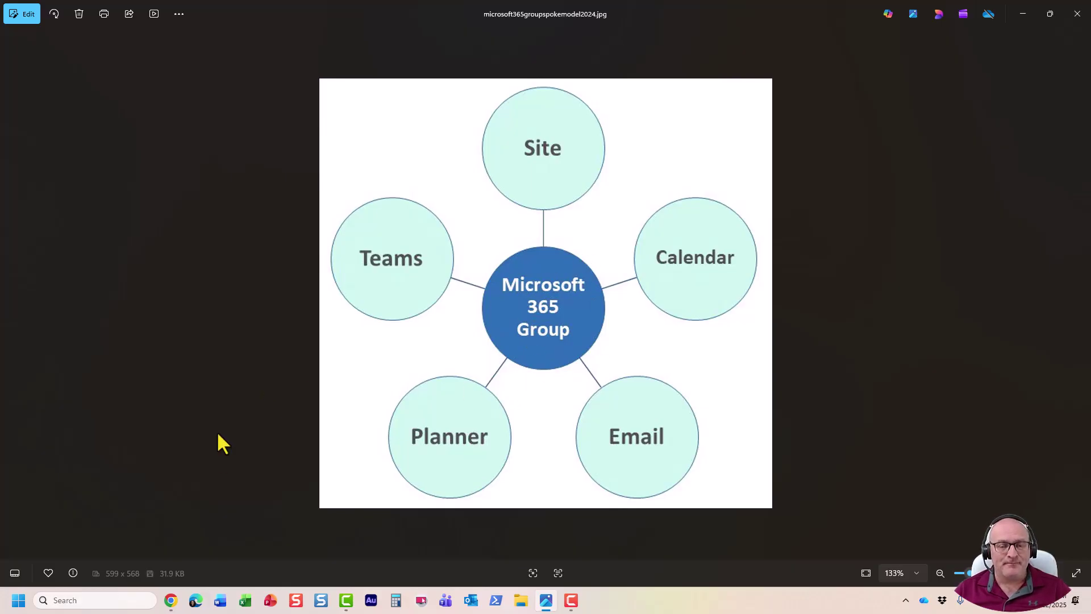
Return to the browser and show the Team site versus Communication site choice.
left_click(172, 601)
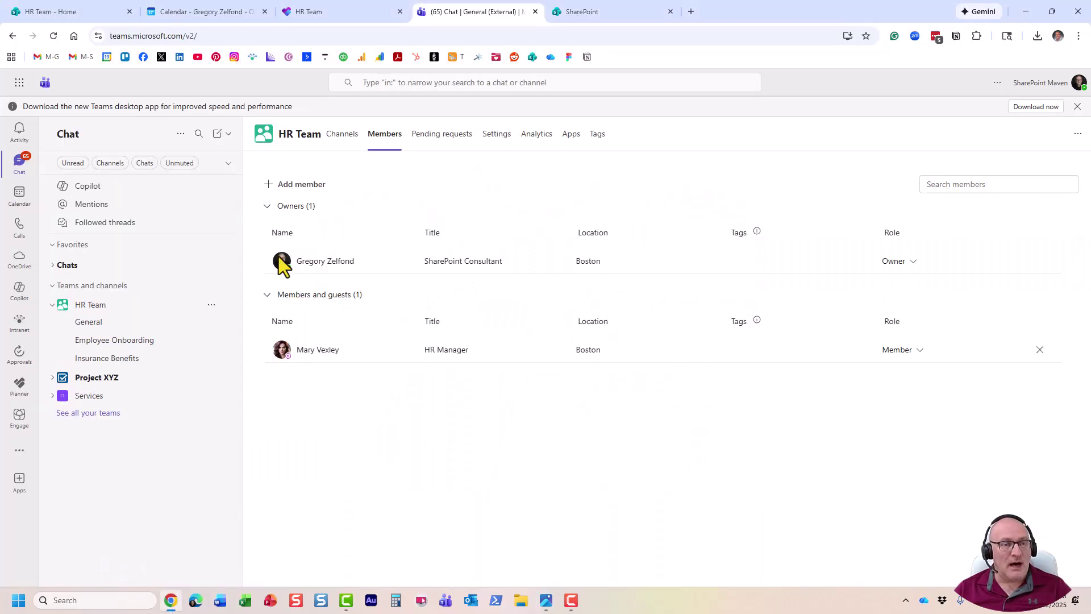
left_click(66, 12)
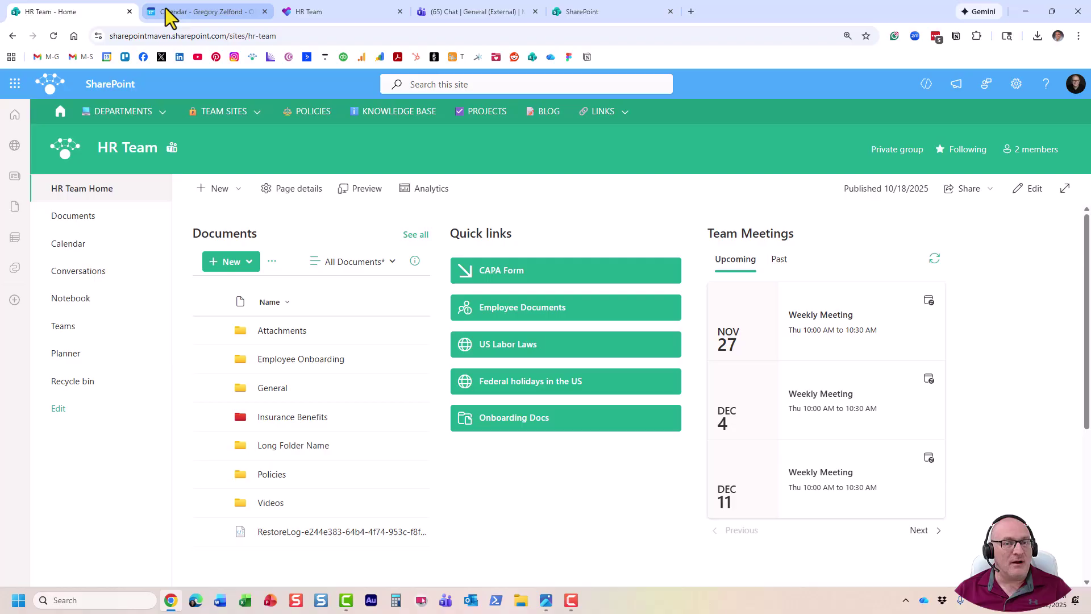
left_click(609, 13)
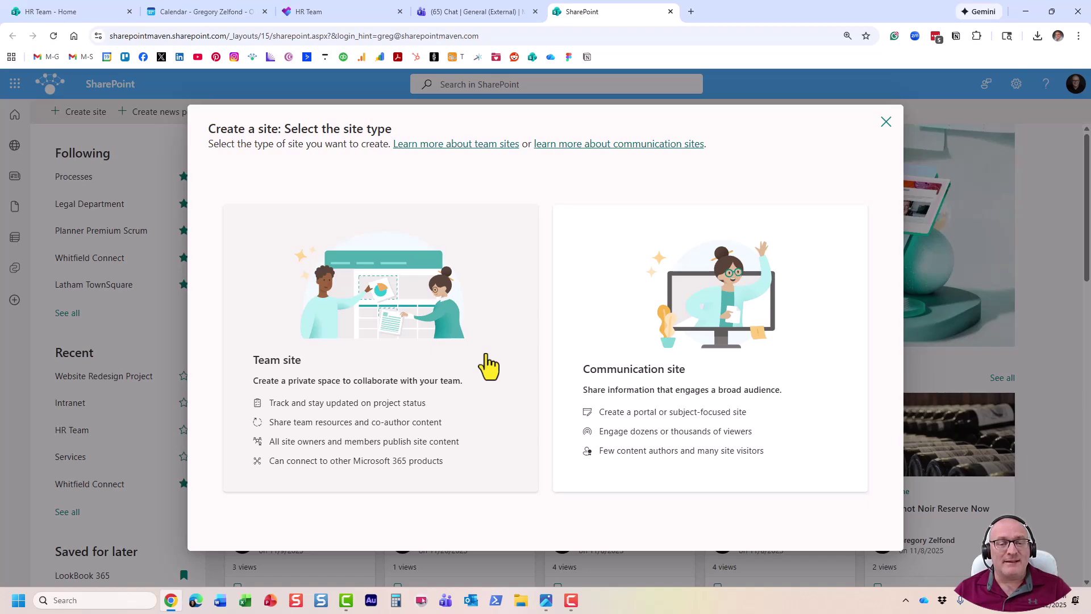
left_click(66, 14)
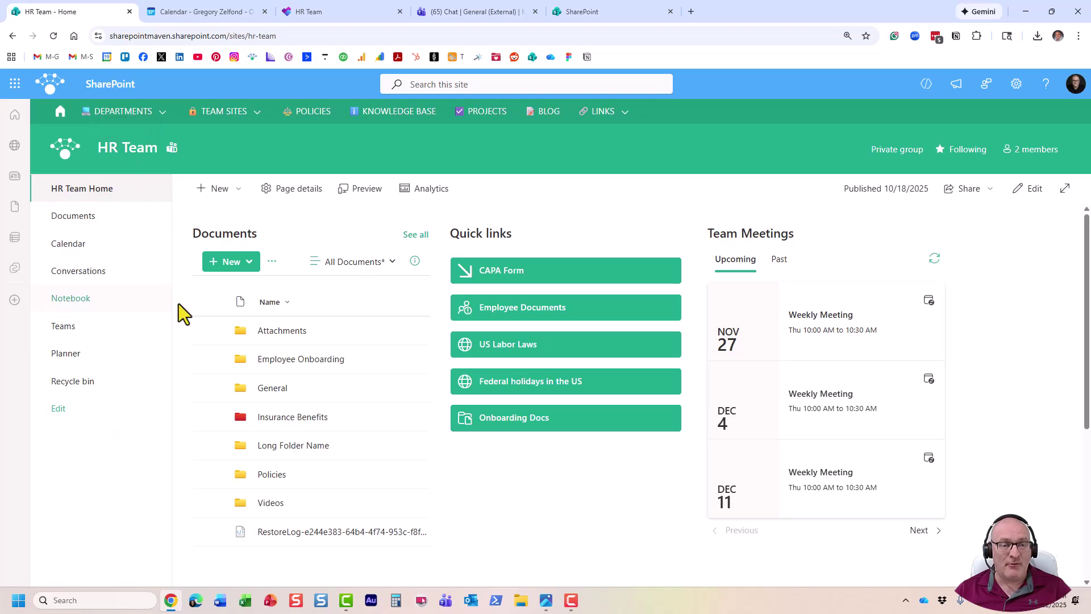
Visit the Knowledge Base communication site, then return to the Create a site choices.
left_click(400, 112)
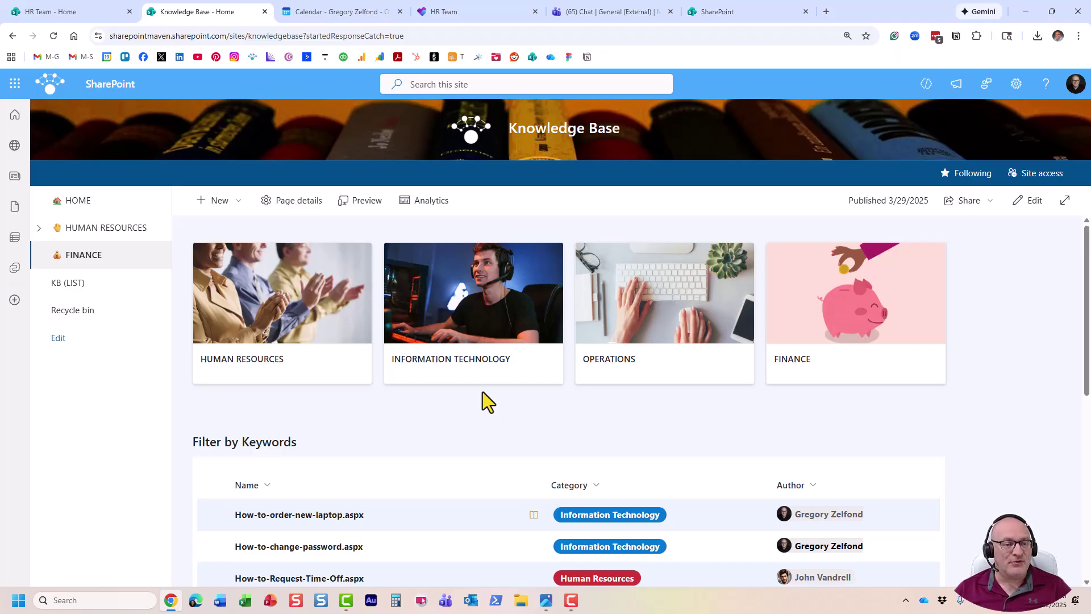
left_click(748, 16)
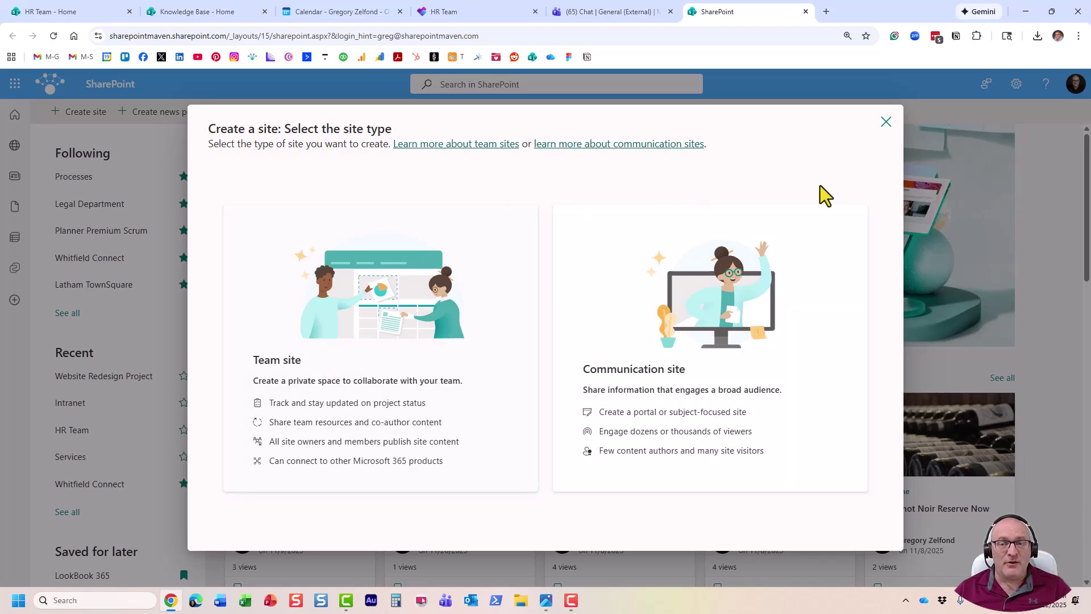
Cancel the new site creation and open the Microsoft 365 admin center from the app launcher.
left_click(886, 122)
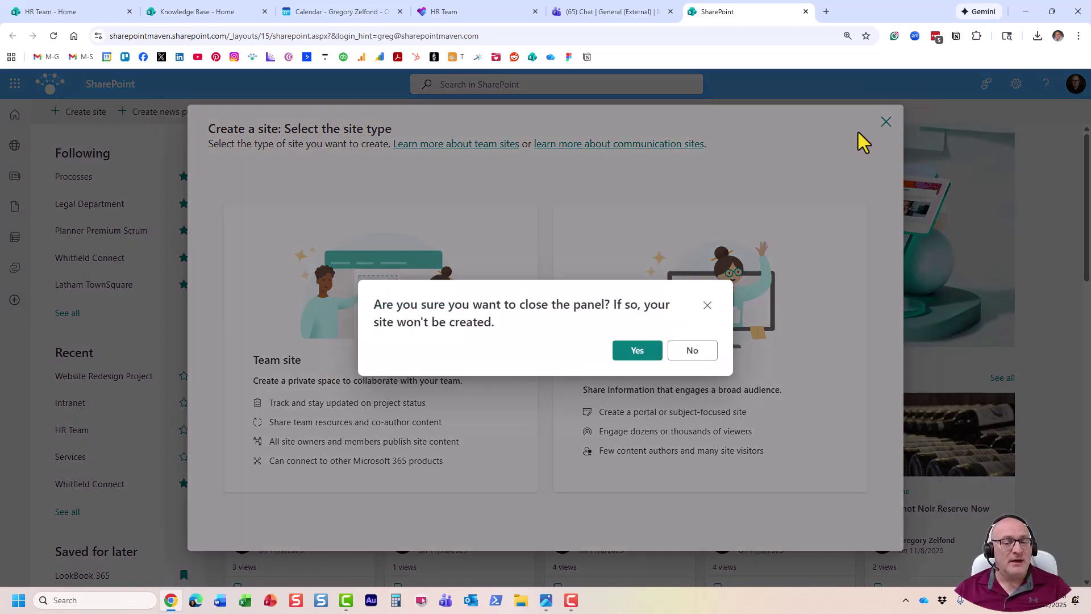
left_click(642, 352)
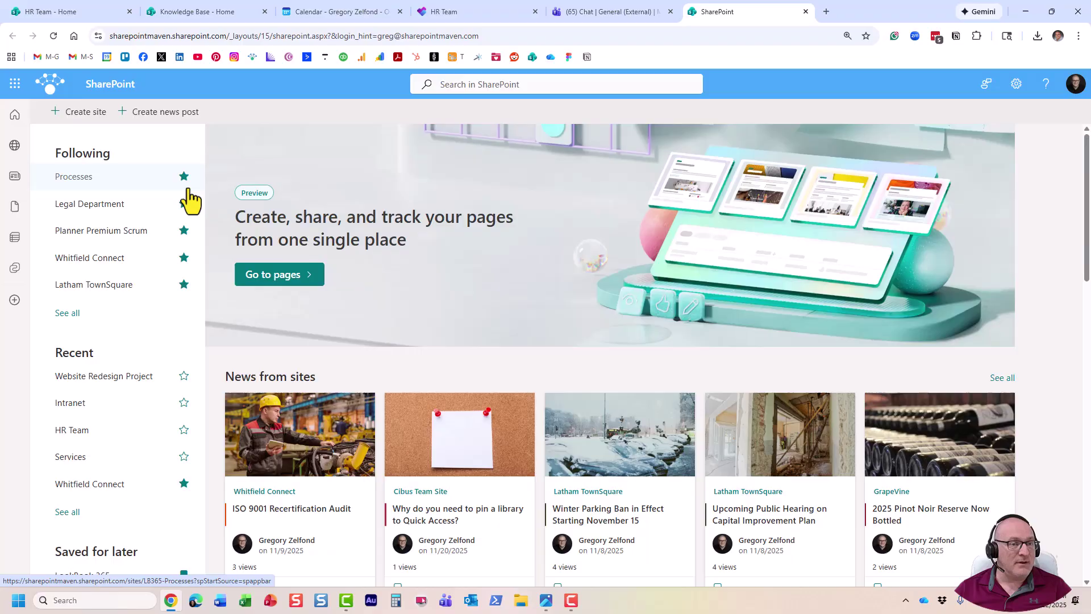
left_click(15, 84)
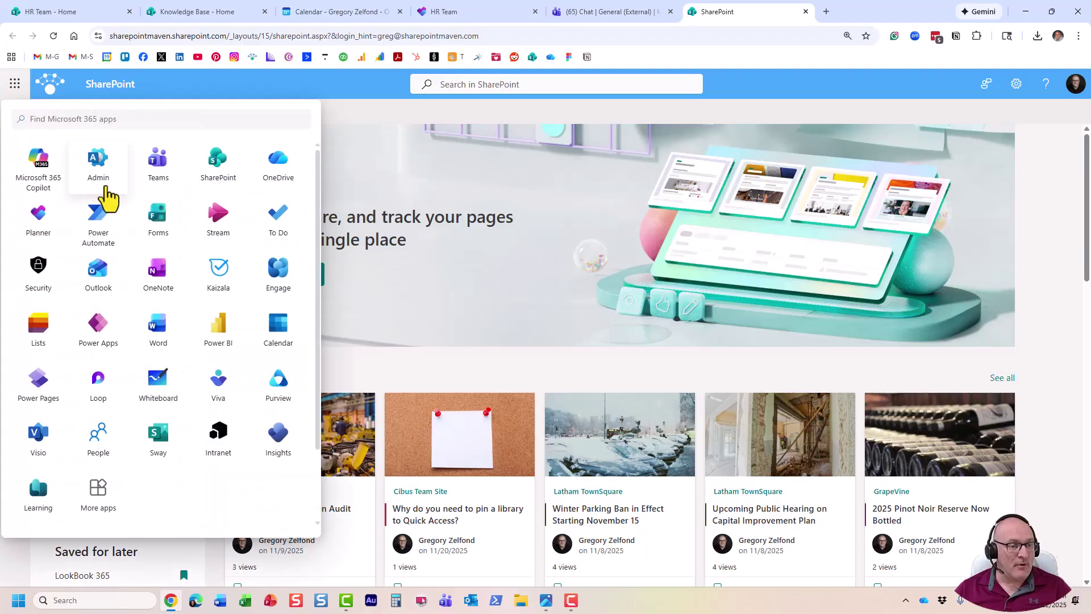
left_click(103, 168)
left_click(54, 35)
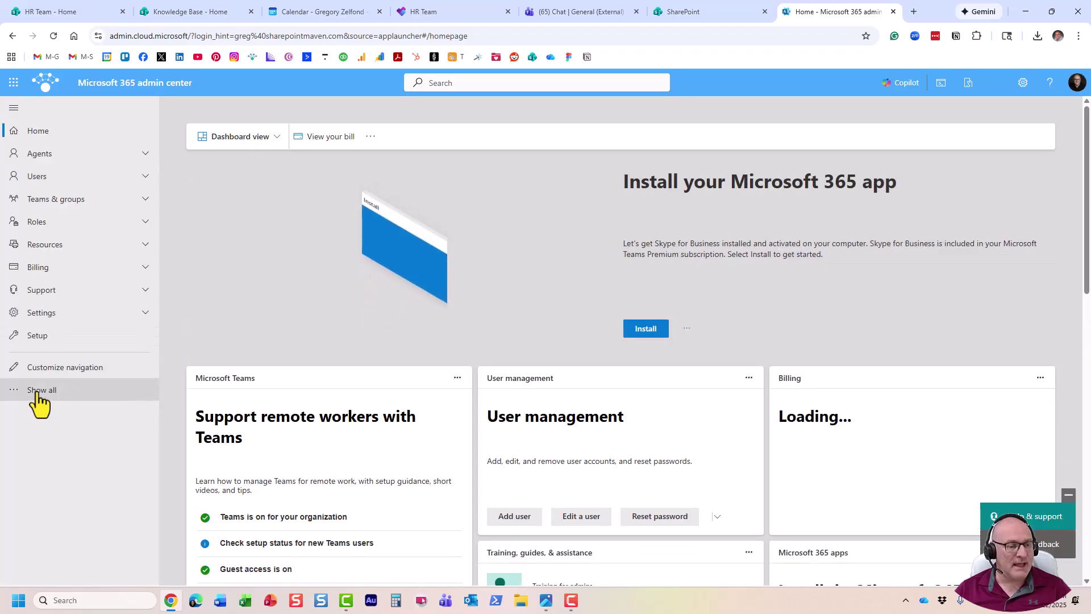
In the SharePoint admin center's Active sites list, start a new site with Create.
left_click(37, 389)
scroll(65, 483, "down", 2)
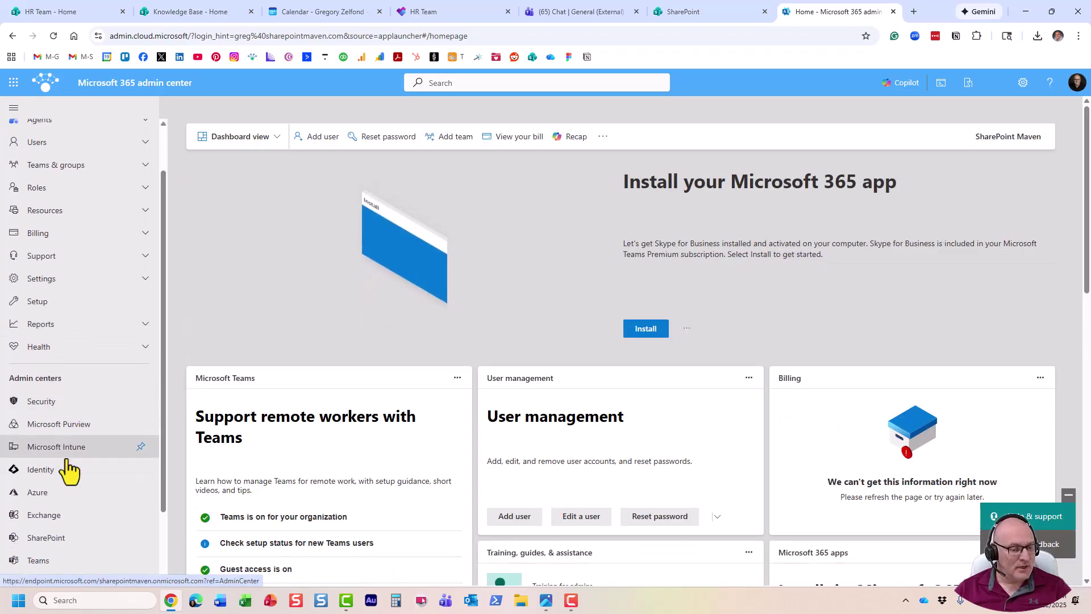
left_click(46, 481)
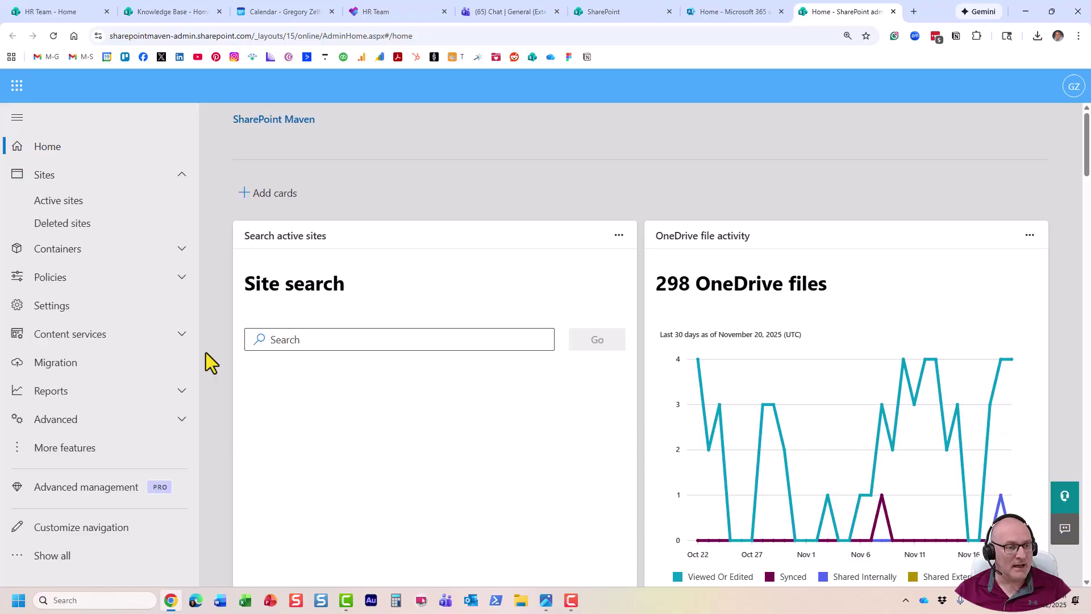
left_click(73, 204)
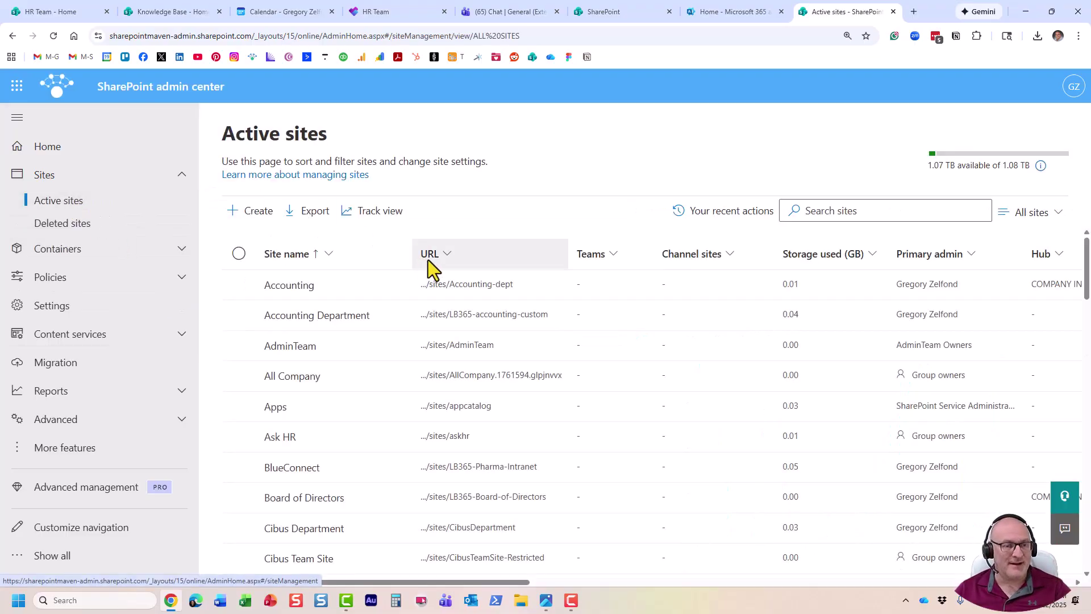
left_click(251, 222)
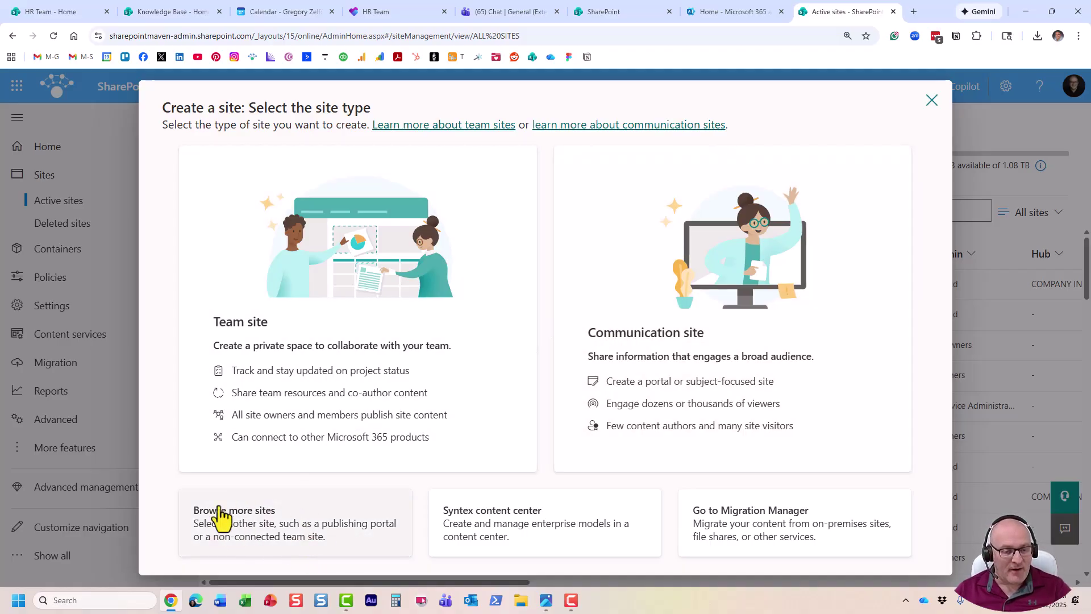
Under Browse more sites, review the group-less Team site template's description, then close the panel.
left_click(255, 532)
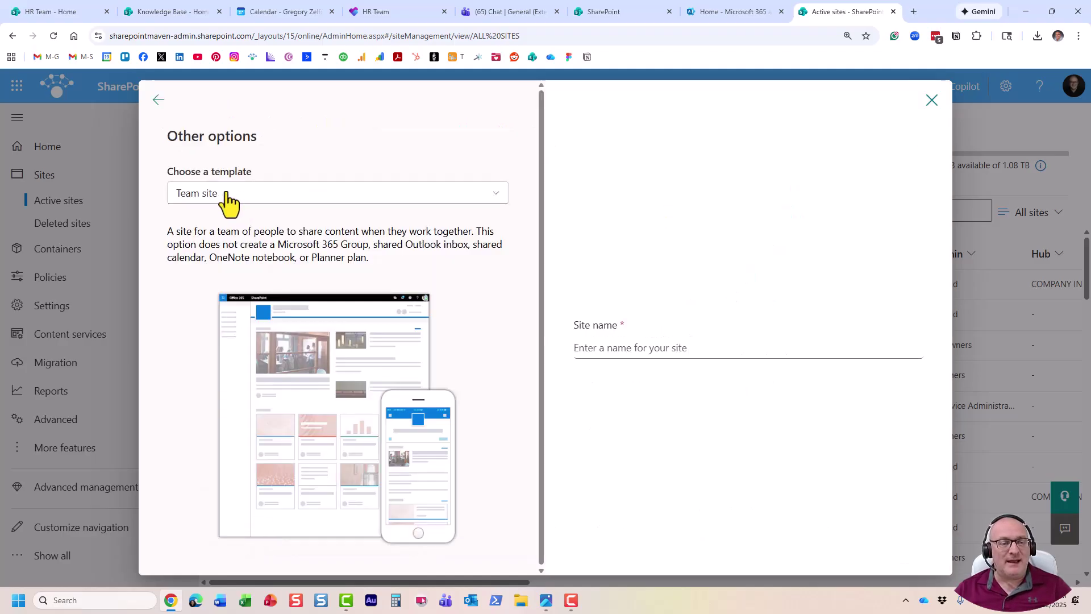
left_click(244, 203)
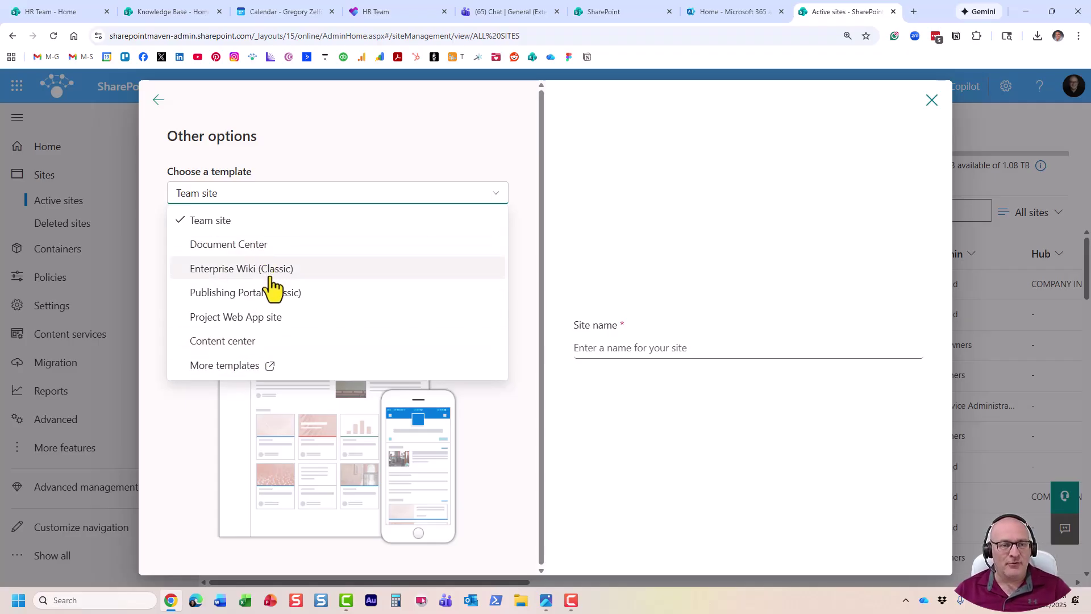
left_click(239, 221)
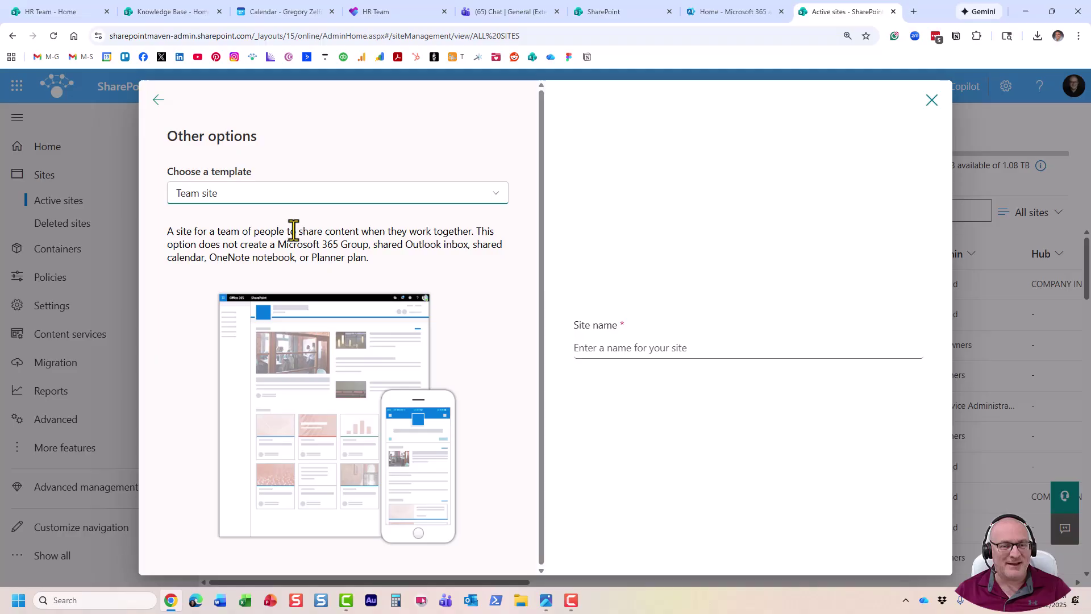
left_click_drag(476, 232, 370, 248)
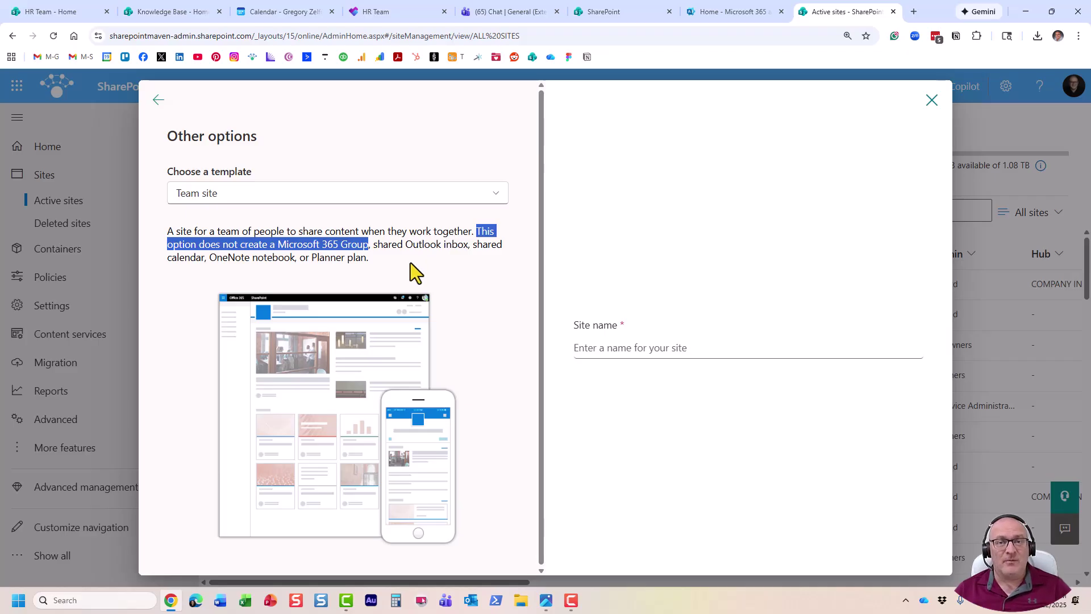
left_click(932, 100)
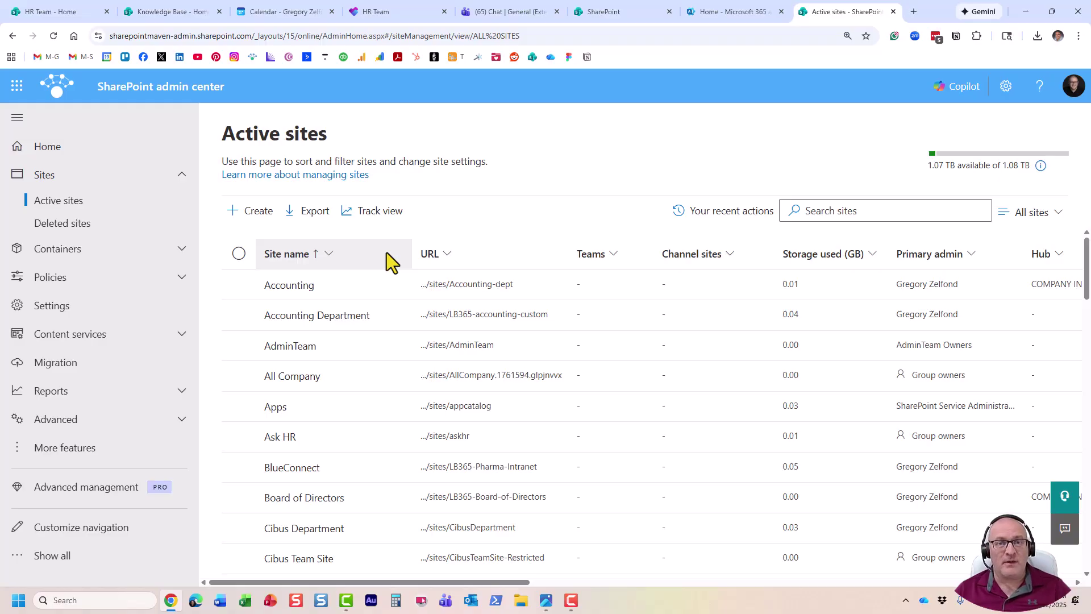
On the Knowledge Base site, view the Connect to new Microsoft 365 Group setting, then close Settings.
left_click(185, 12)
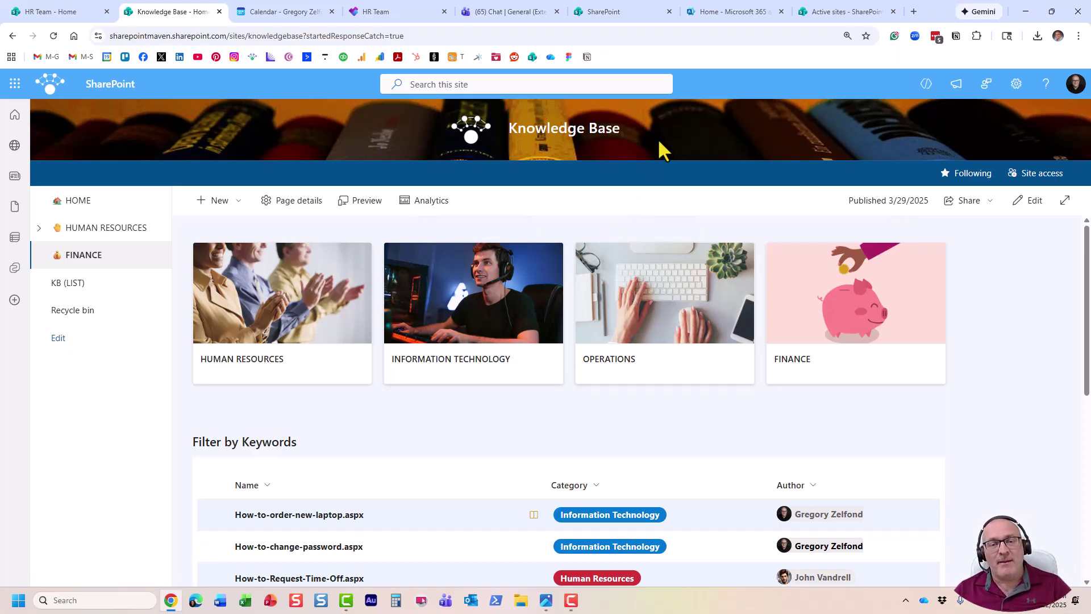
left_click(1016, 84)
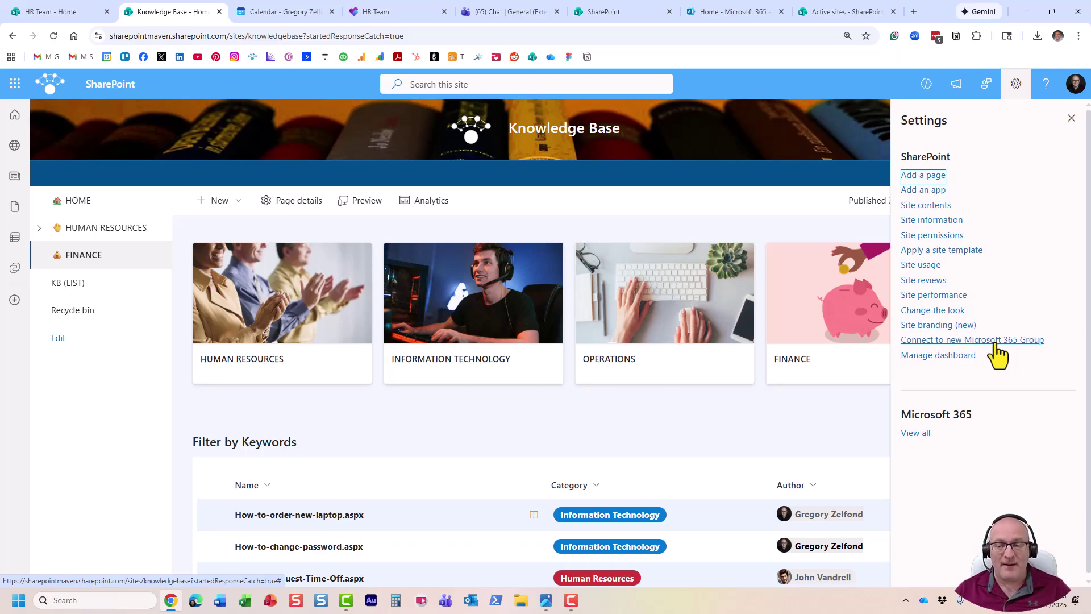
left_click(1072, 118)
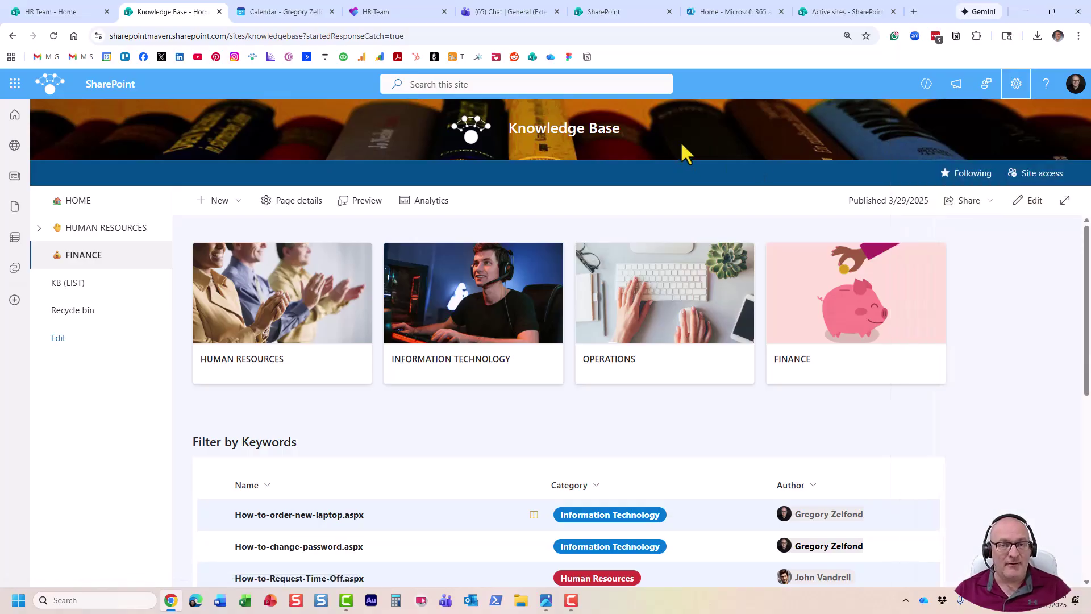
Switch back to the HR Team - Home browser tab.
left_click(52, 13)
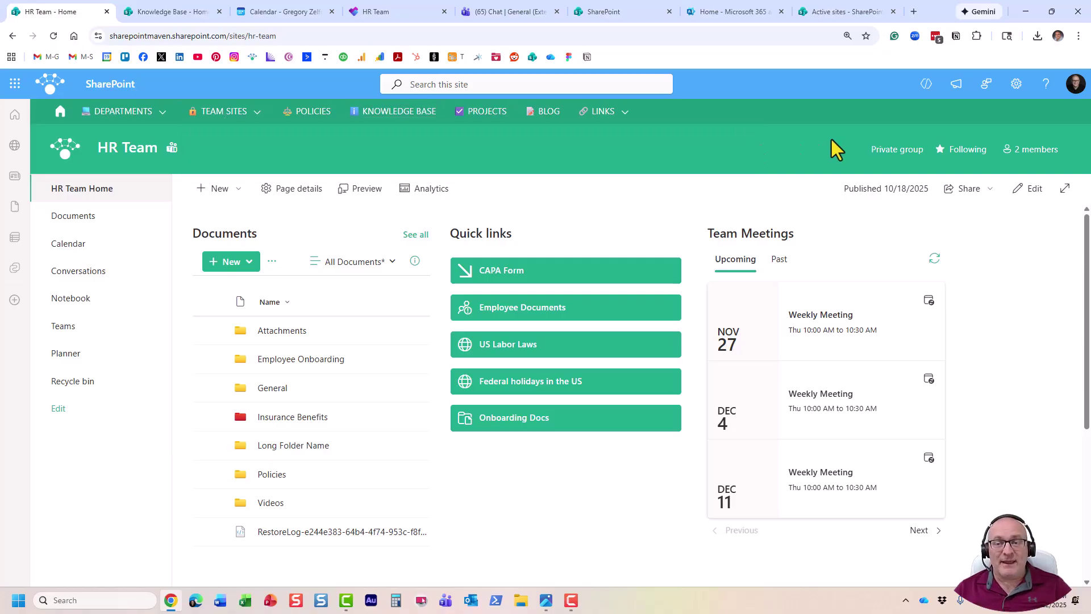